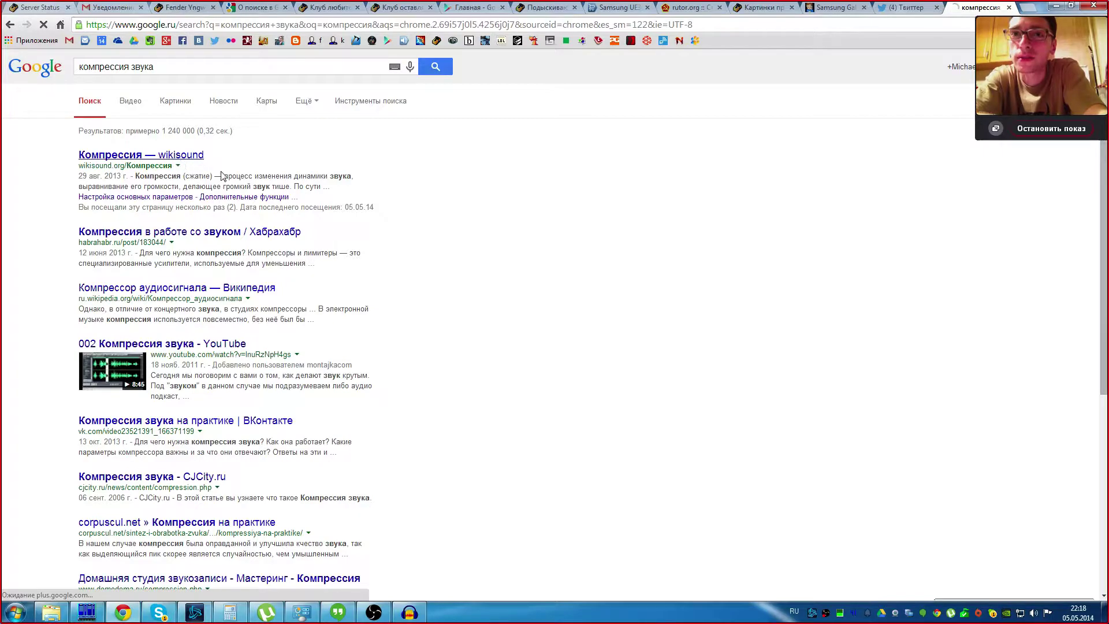
Step: Open the wikisound article "Компрессия", read its section on basic compressor parameters, and switch to Audacity
left_click(188, 157)
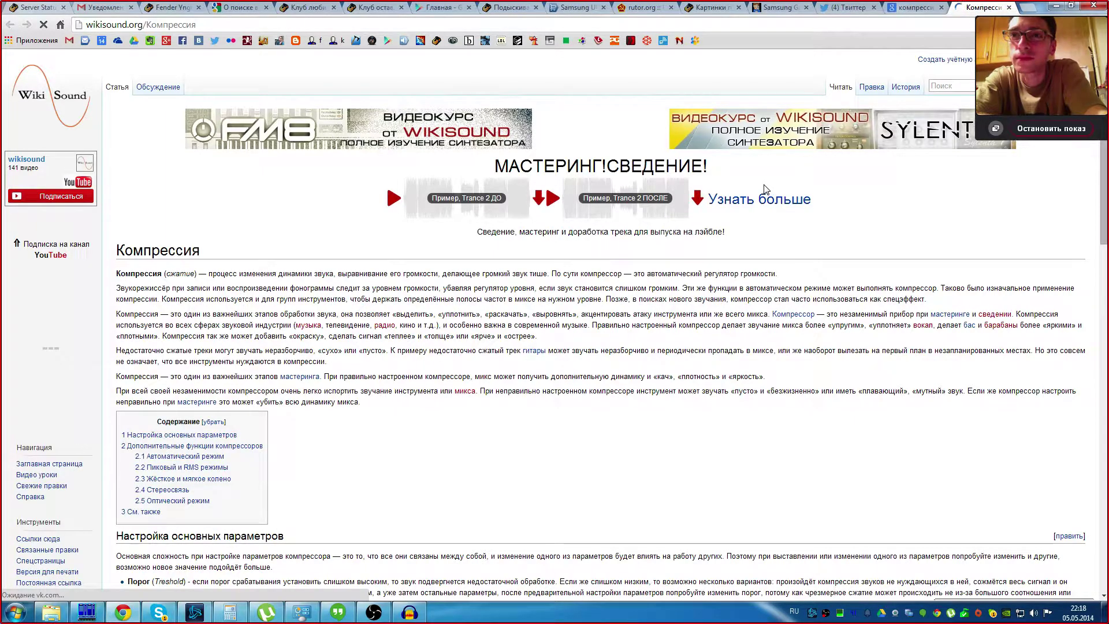
scroll(728, 260, "down", 3)
scroll(699, 318, "up", 3)
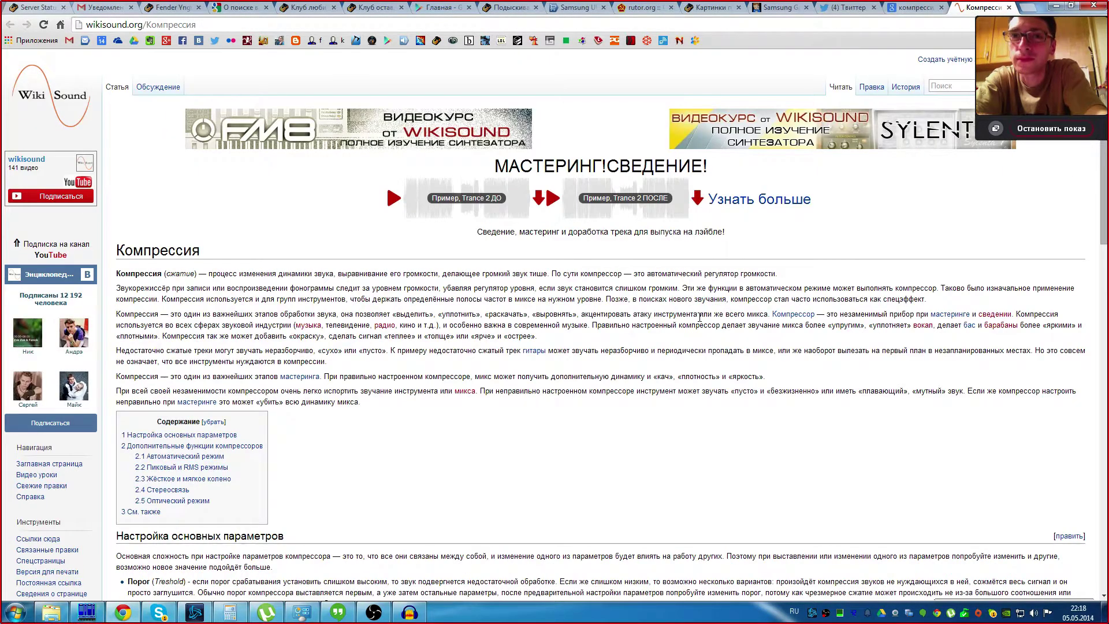
left_click(409, 612)
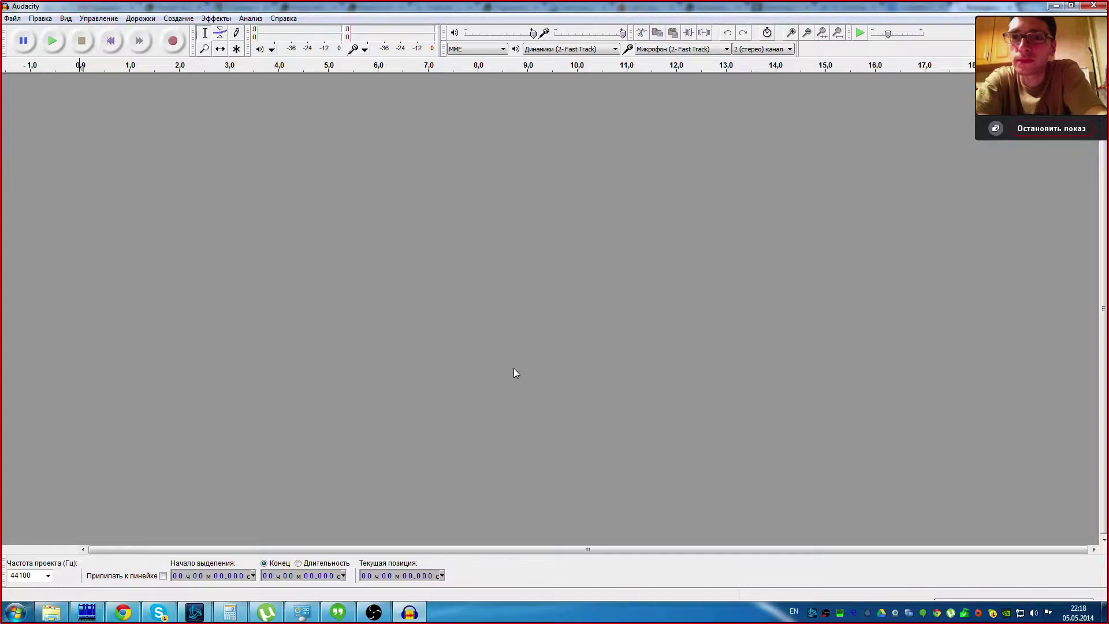
key("alt+Tab")
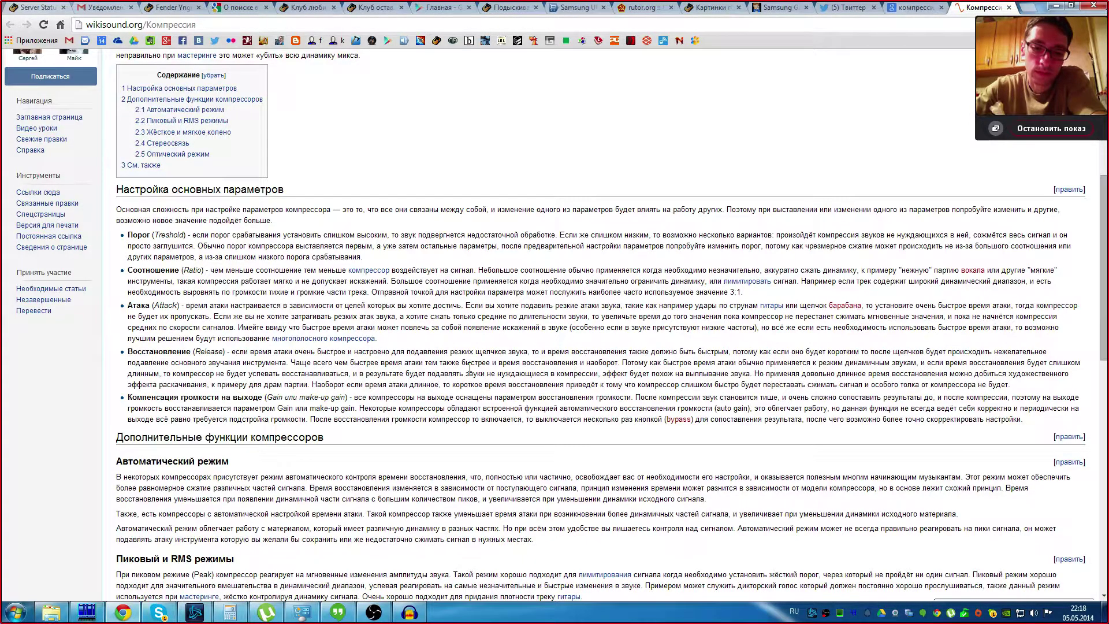
left_click(406, 616)
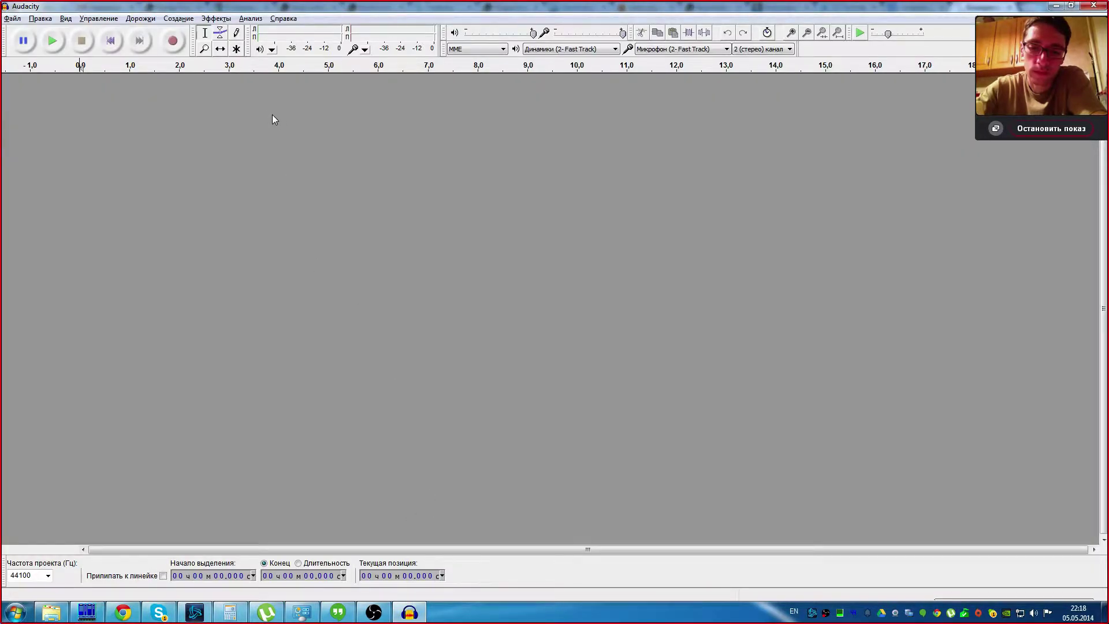
Step: Record a short stereo test track and delete it
key("r")
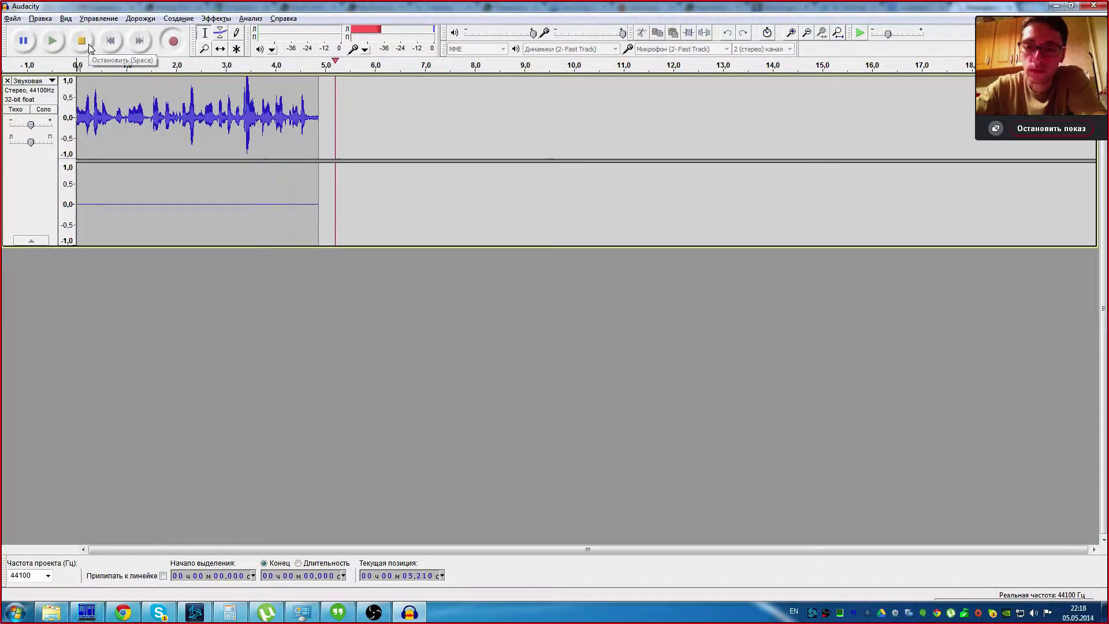
left_click(88, 44)
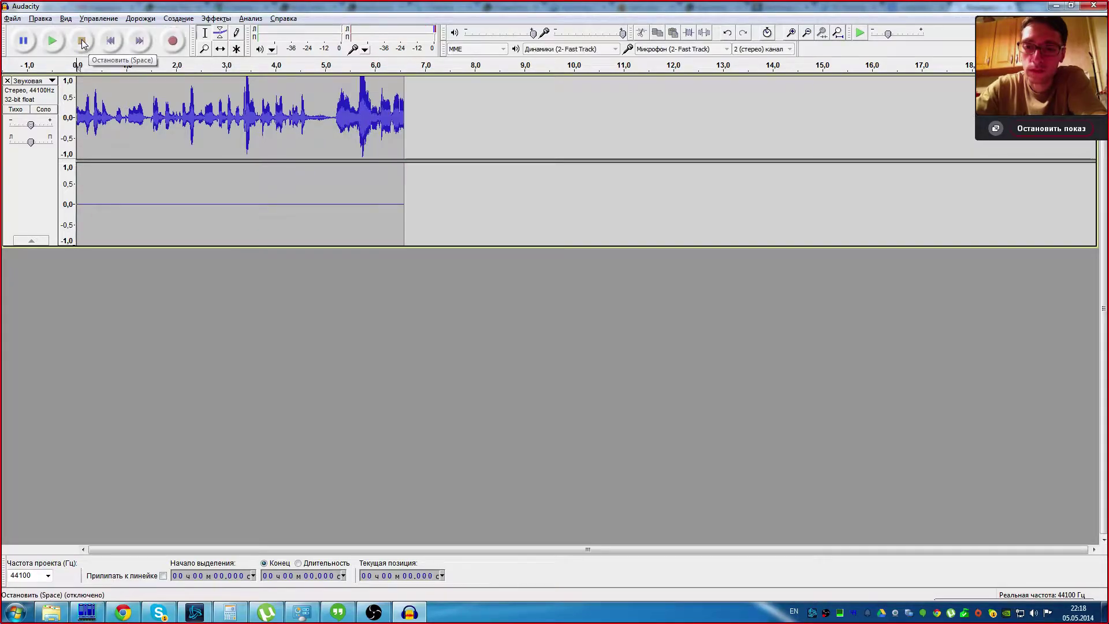
left_click(7, 81)
Step: Set the recording input to 1 (mono) channel and record a voice track about 23 seconds long
left_click(750, 51)
left_click(744, 59)
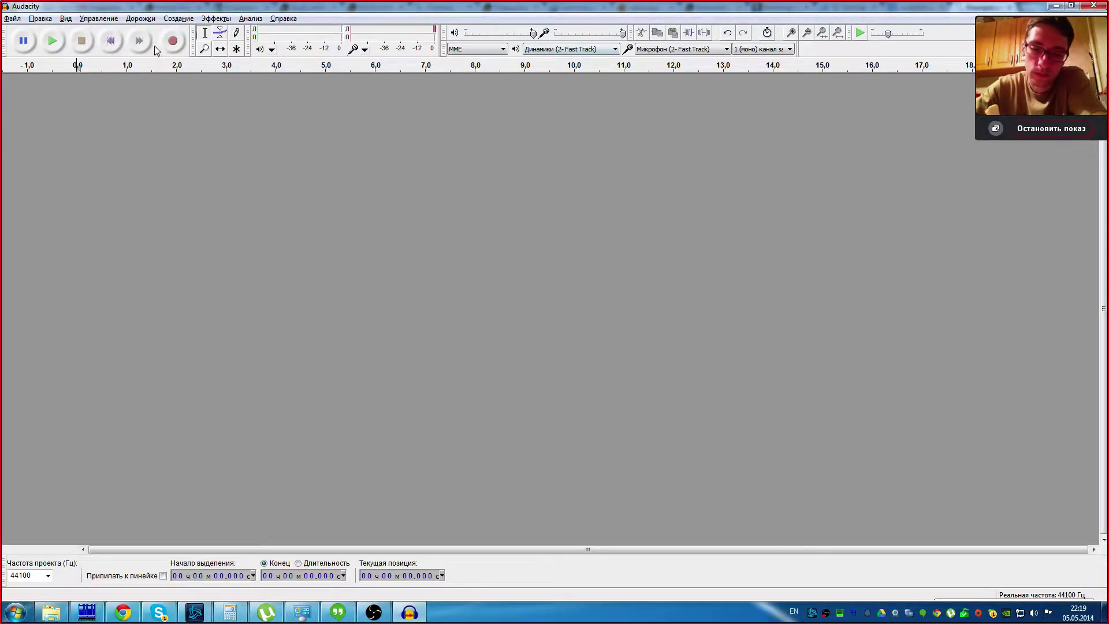
left_click(174, 42)
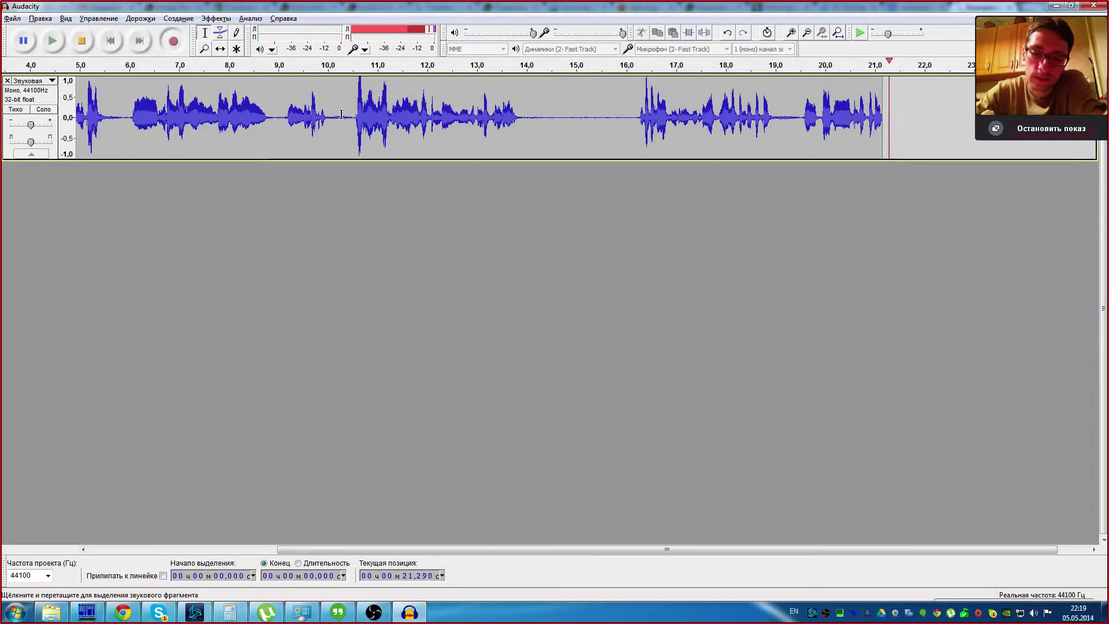
key("space")
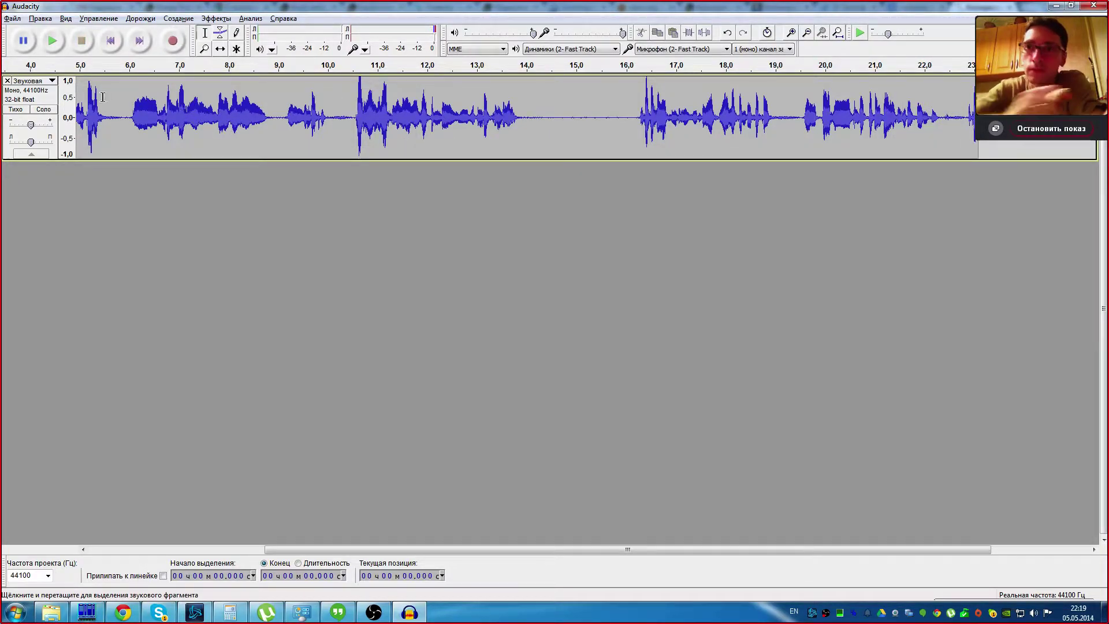
Step: Play back the recorded voice track from the beginning
key("Home")
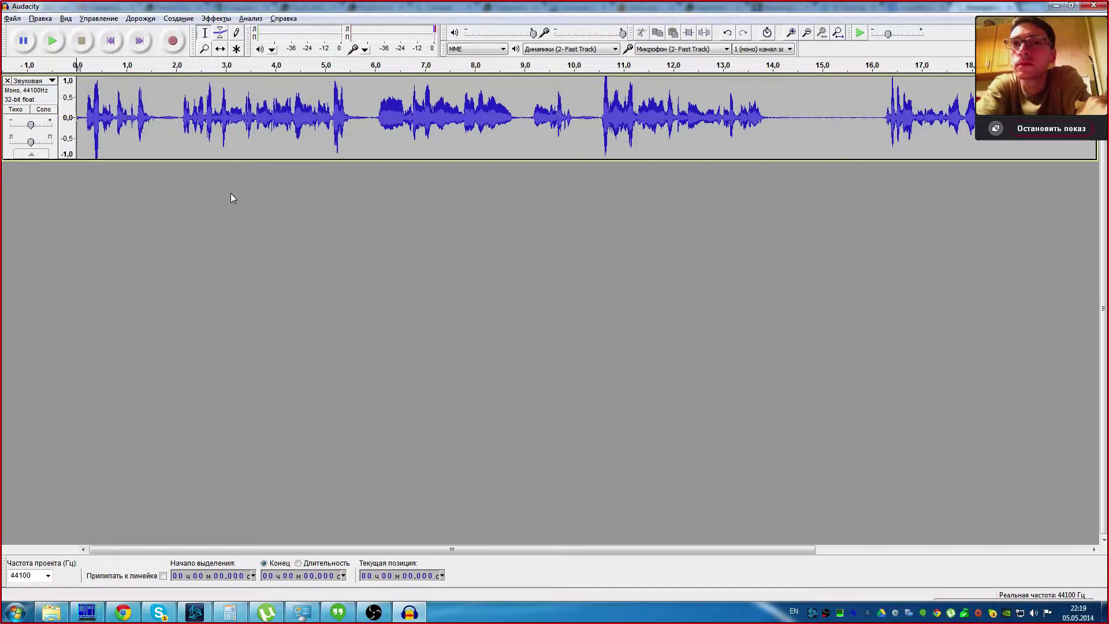
key("space")
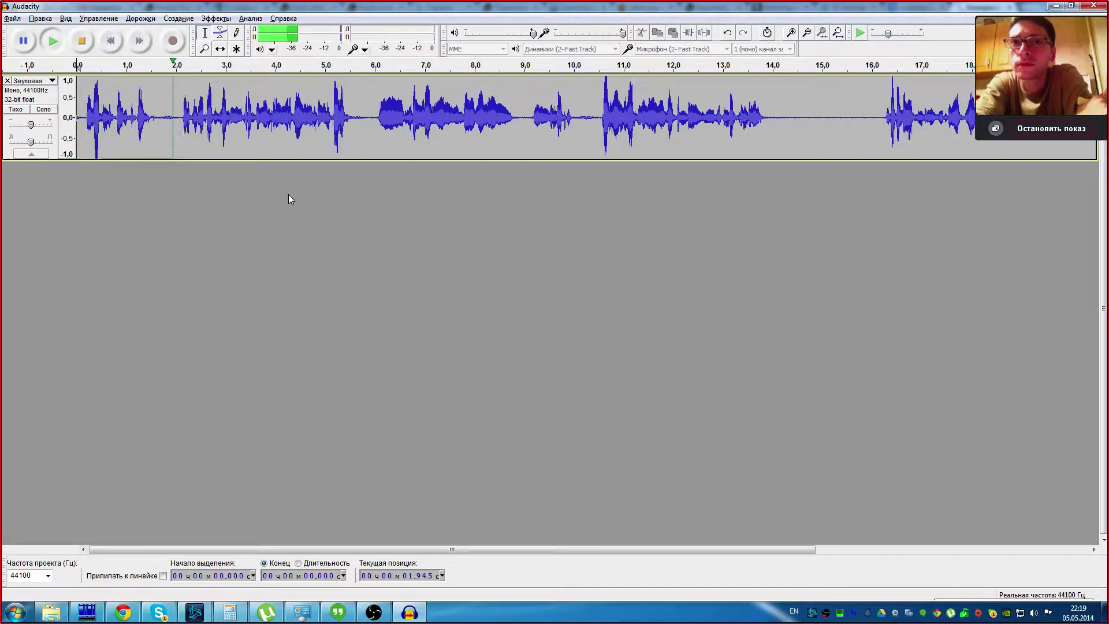
key("space")
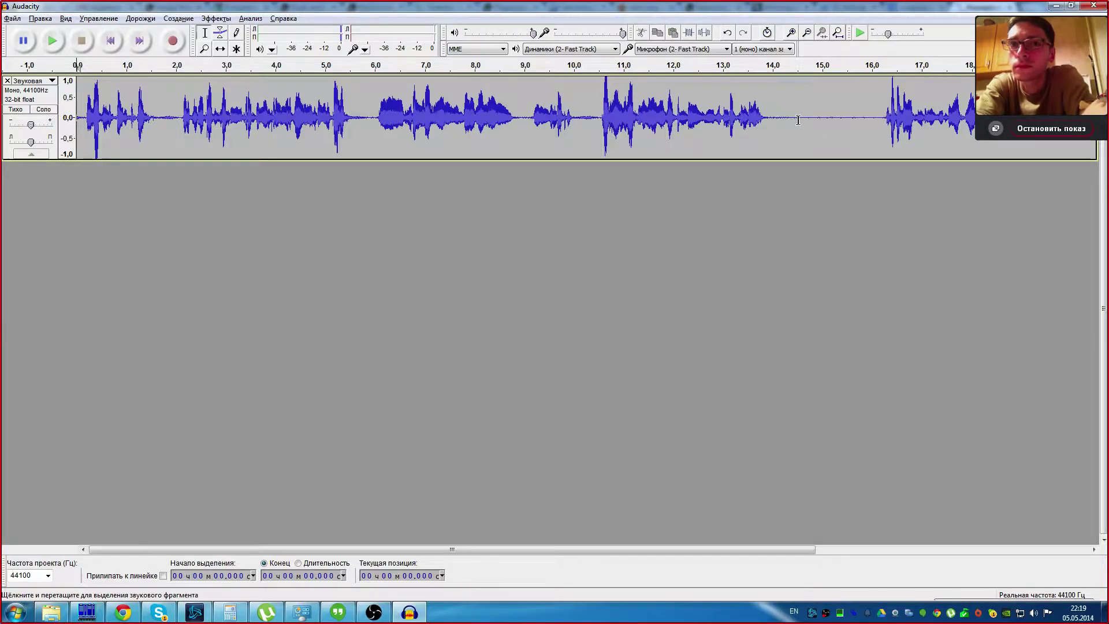
Step: Play the background noise around 14.5 s and mark the whole pause from about 13.98 to 16.21 s
left_click_drag(798, 120, 803, 119)
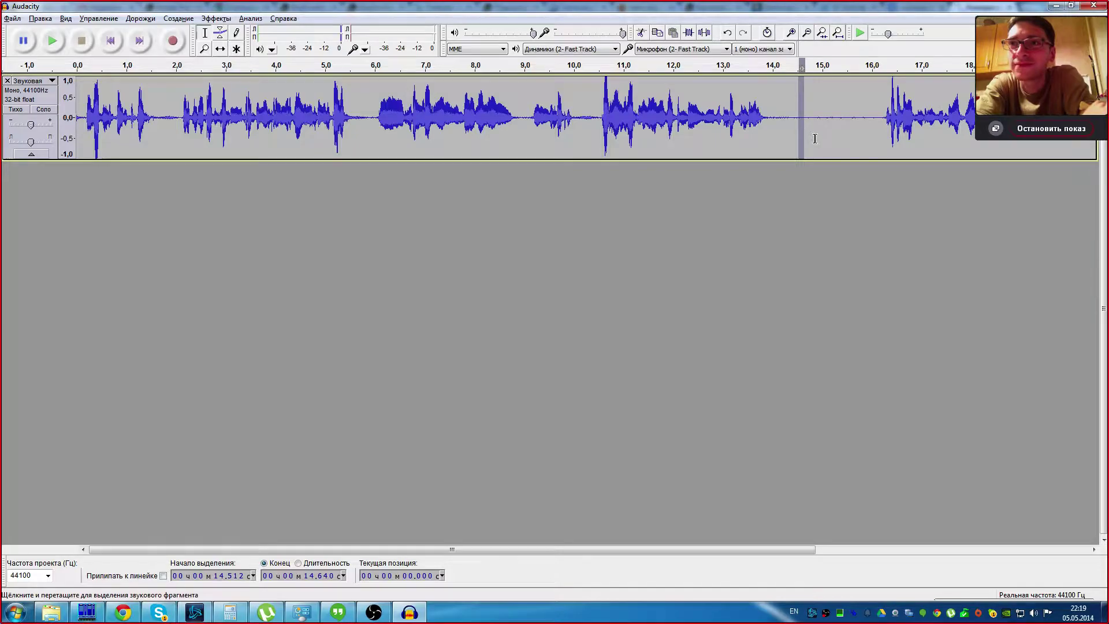
scroll(802, 112, "up", 2)
left_click(808, 119, "shift")
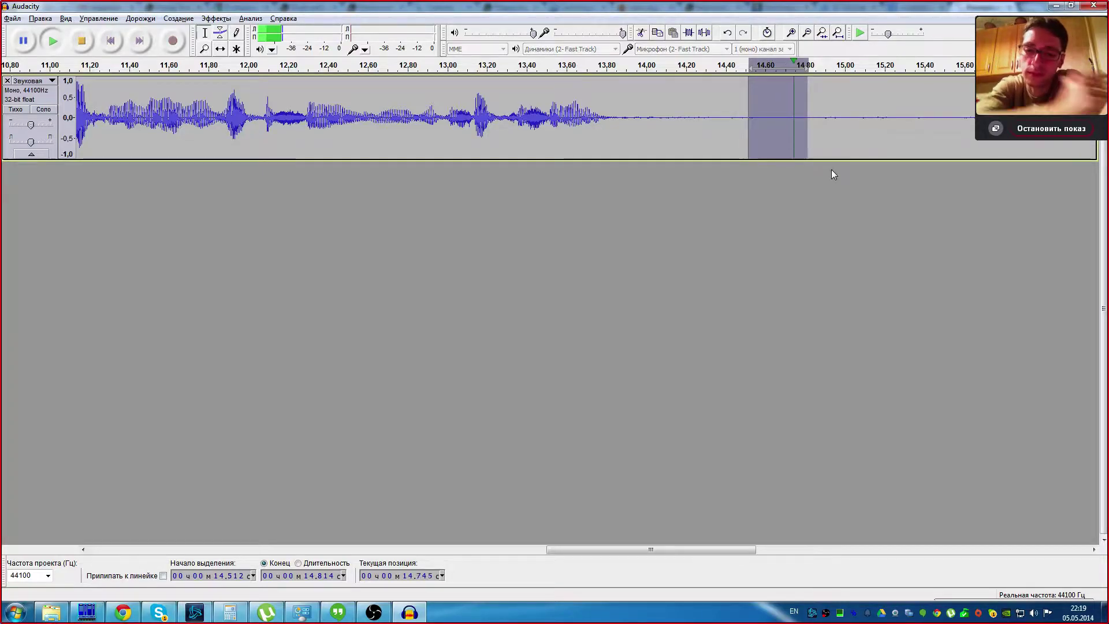
left_click_drag(796, 137, 829, 139)
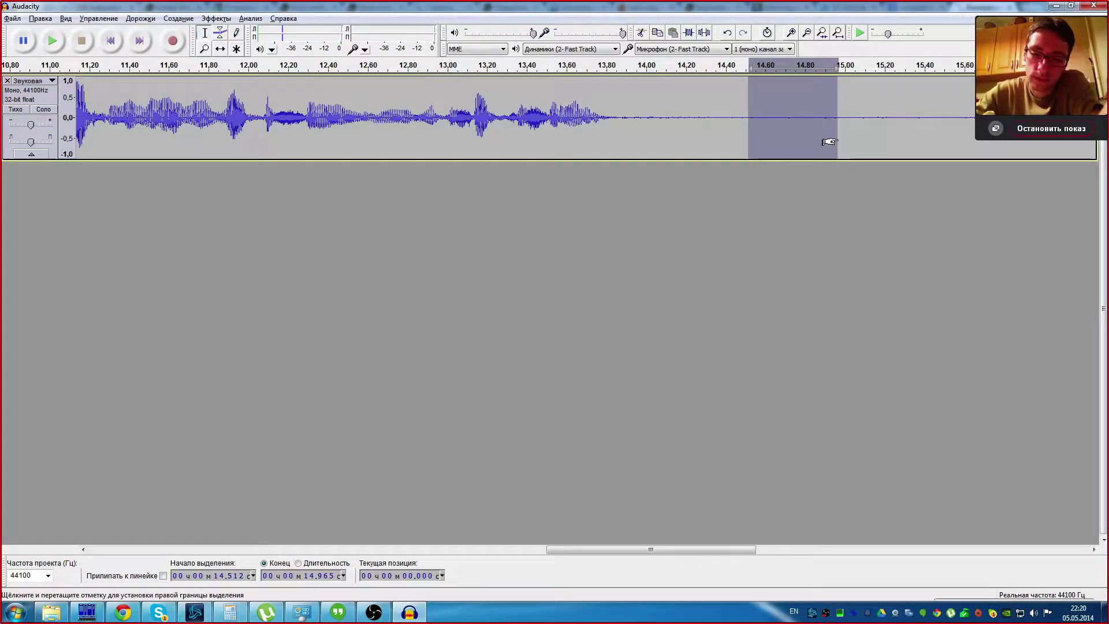
scroll(633, 137, "down", 1)
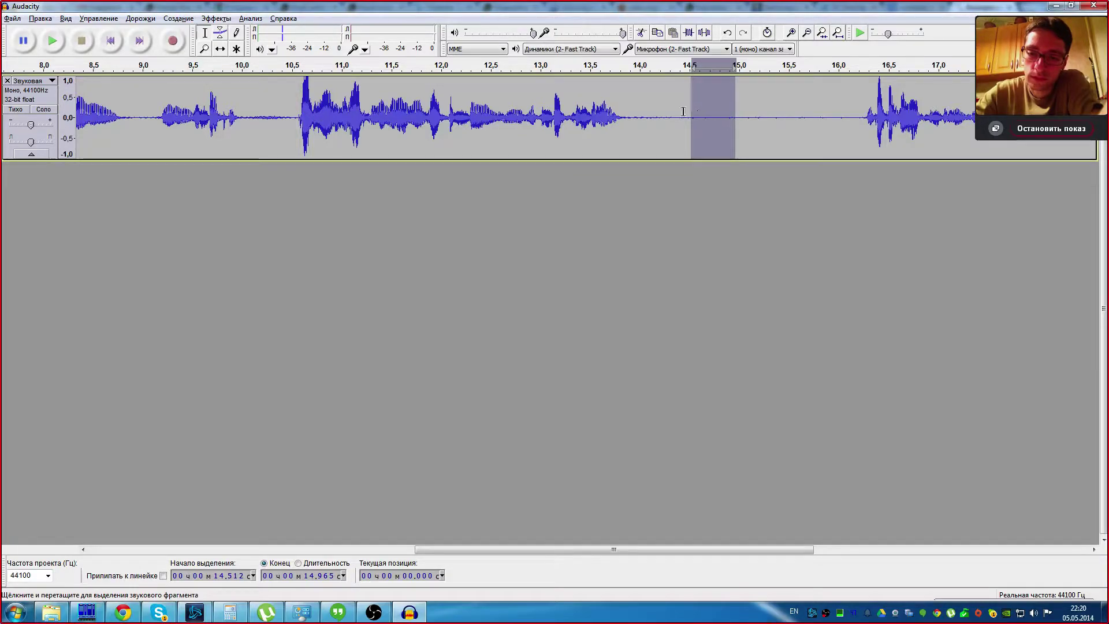
left_click_drag(638, 113, 859, 115)
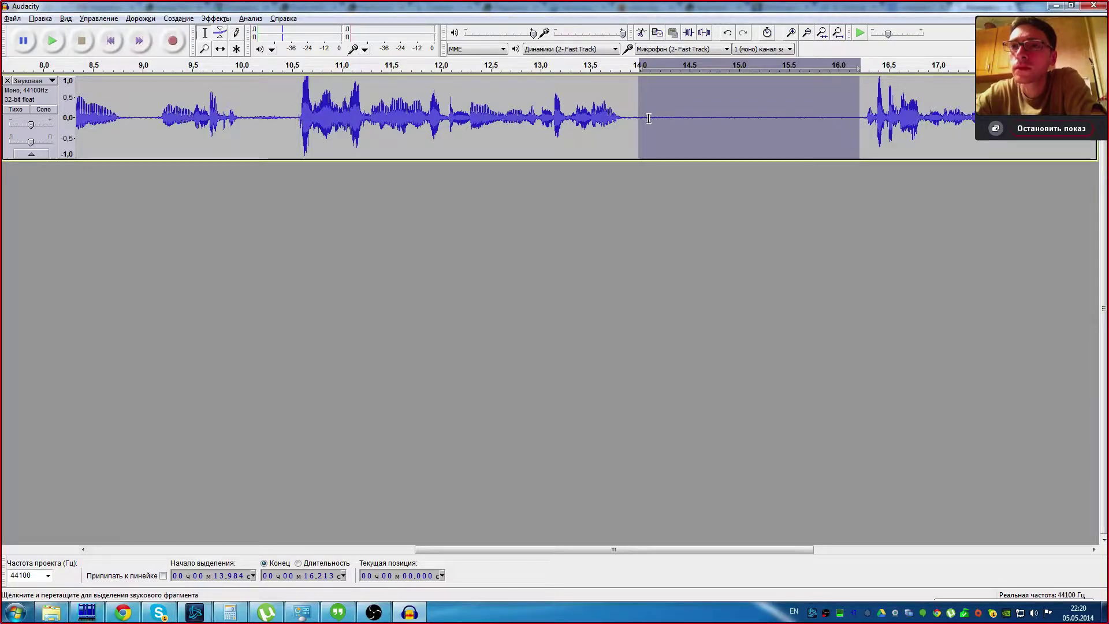
Step: Select and play the quiet stretch from about 14.49 to 14.94 s, and create the Noise Removal noise profile from it
left_click(683, 118)
left_click_drag(688, 118, 733, 132)
key("space")
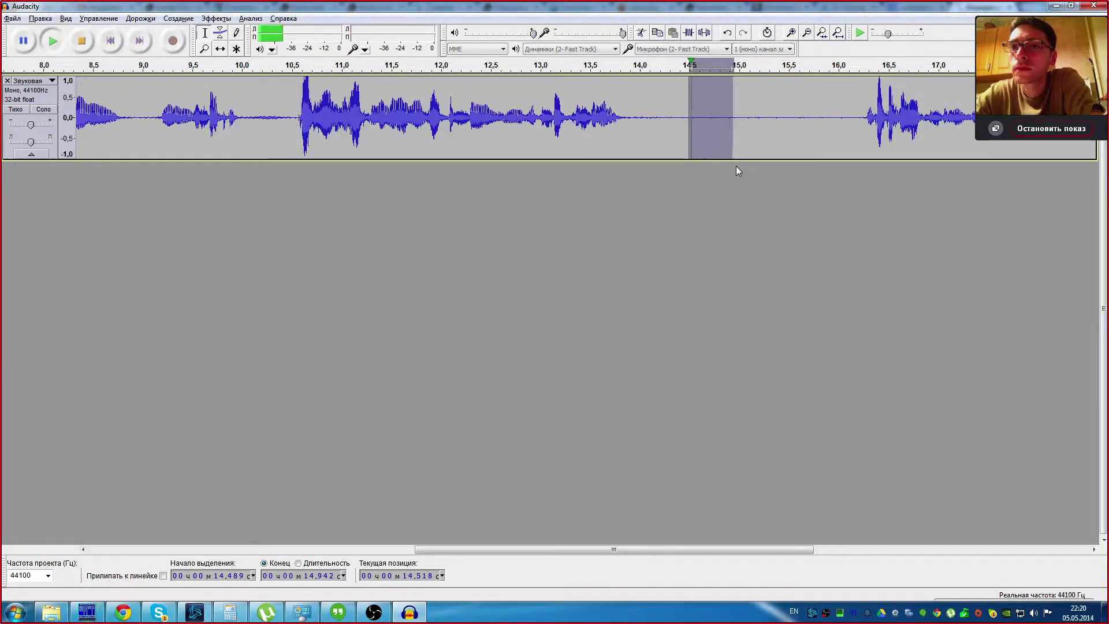
key("space")
key("space")
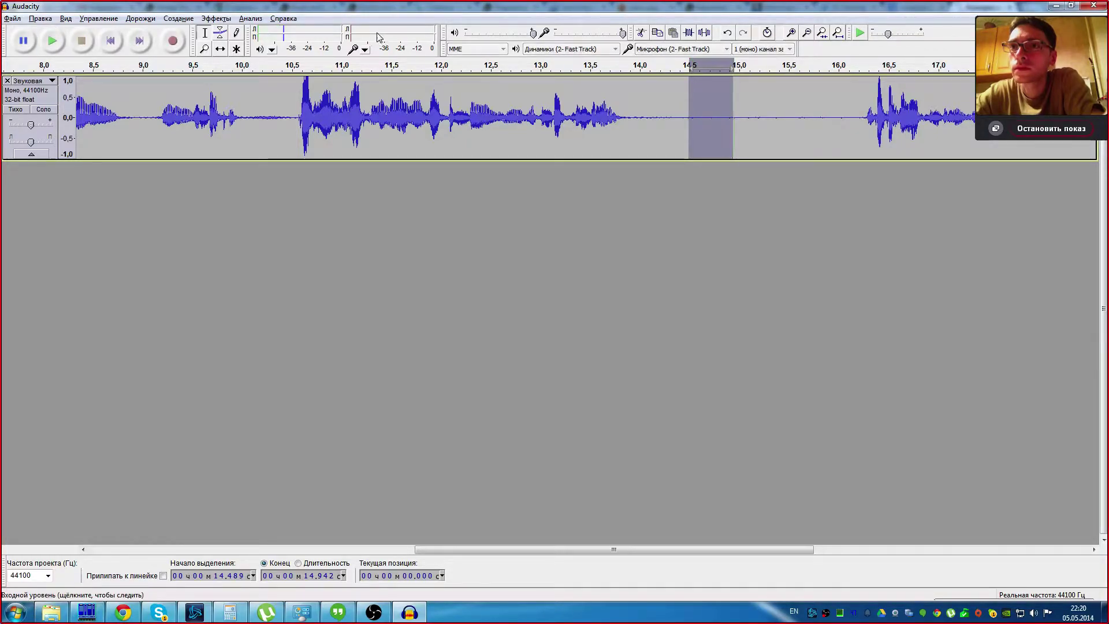
left_click(215, 19)
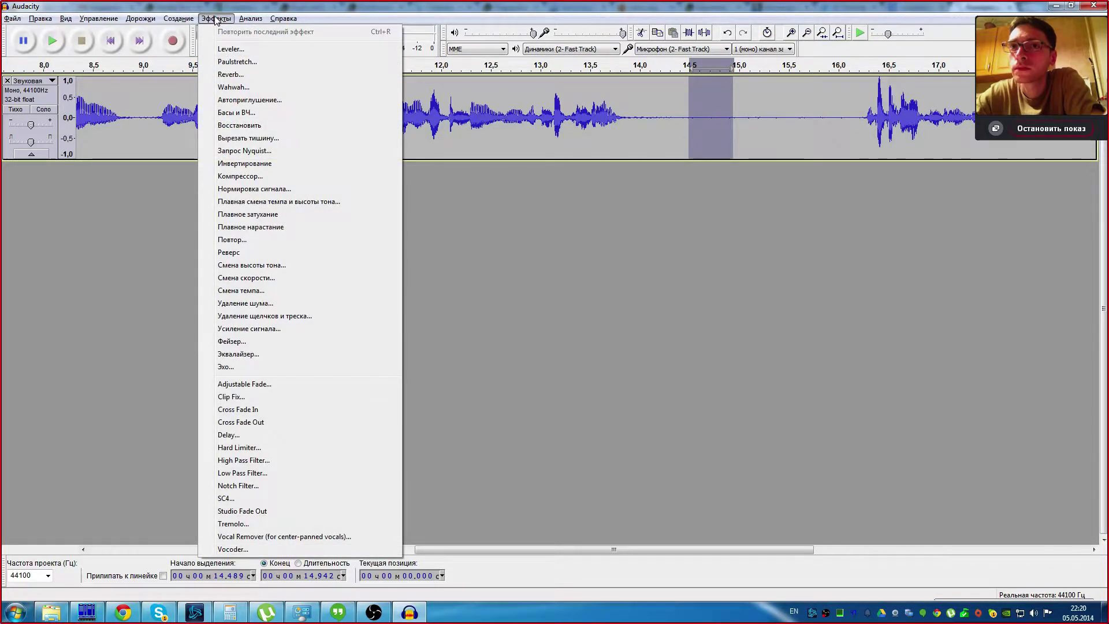
left_click(260, 304)
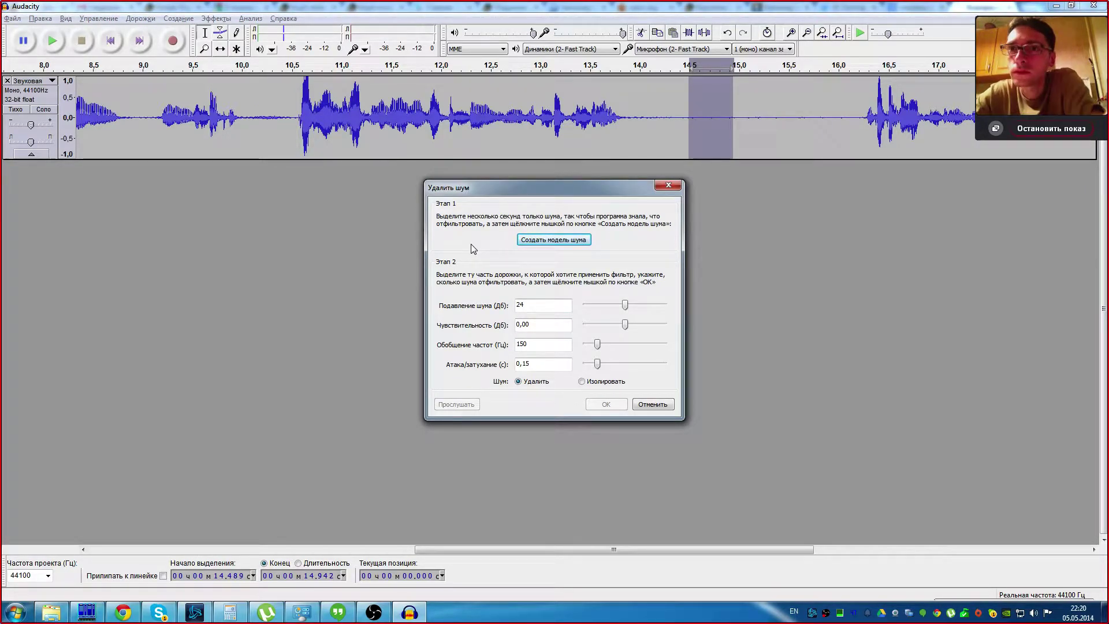
left_click(558, 240)
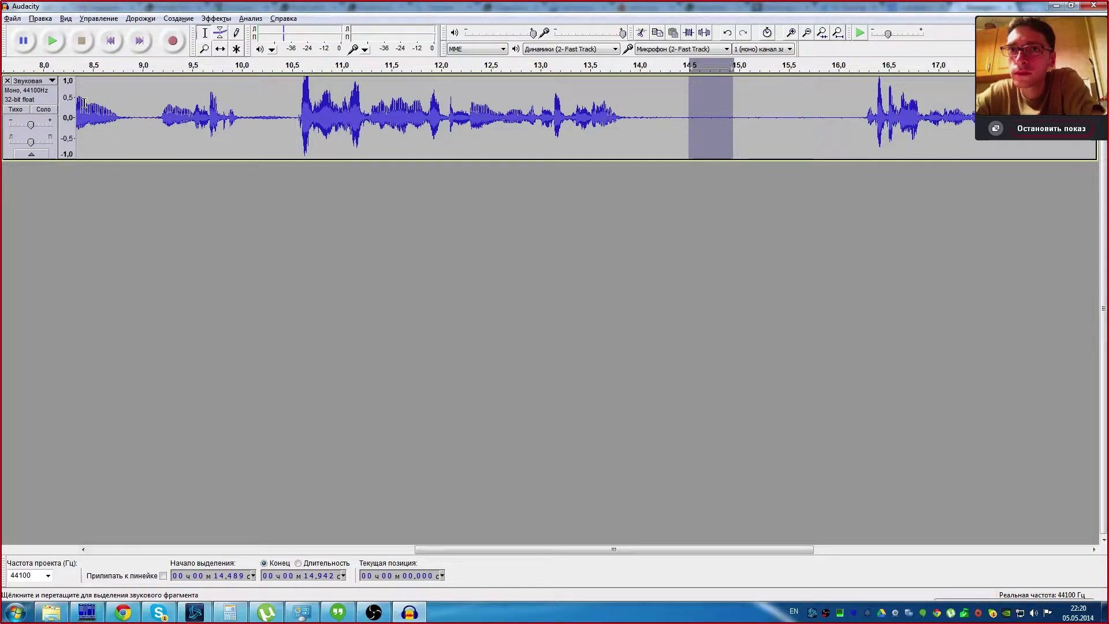
Step: Apply Noise Removal to the entire track with 24 dB reduction, 0.00 dB sensitivity, 150 Hz frequency smoothing and 0.15 s attack/decay
scroll(166, 124, "down", 3)
scroll(166, 124, "up", 1)
scroll(167, 125, "left", 1)
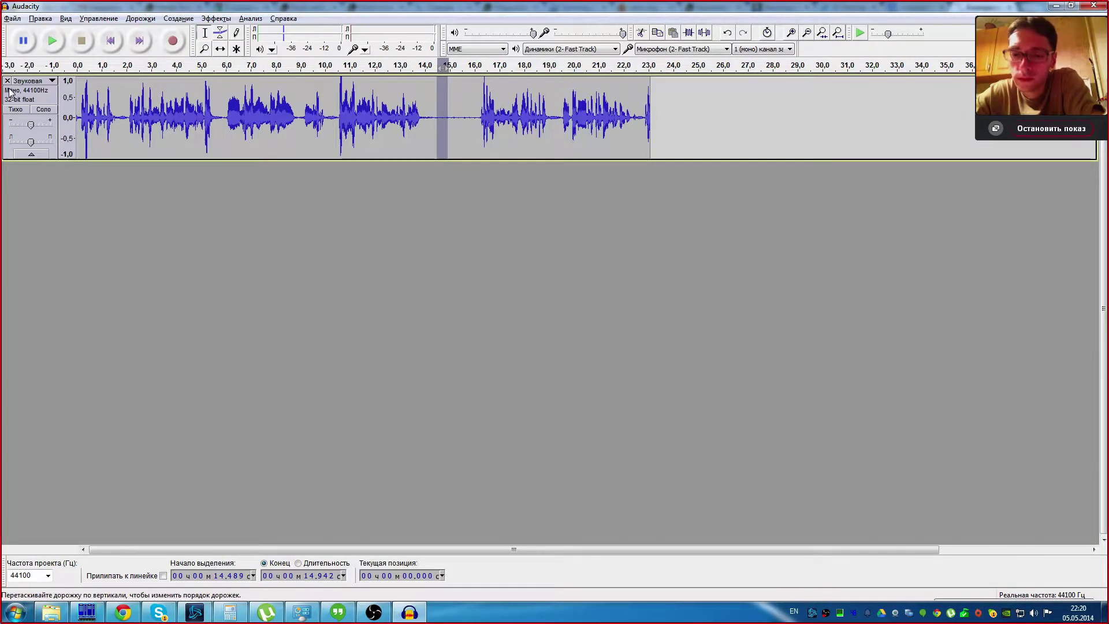
double_click(255, 130)
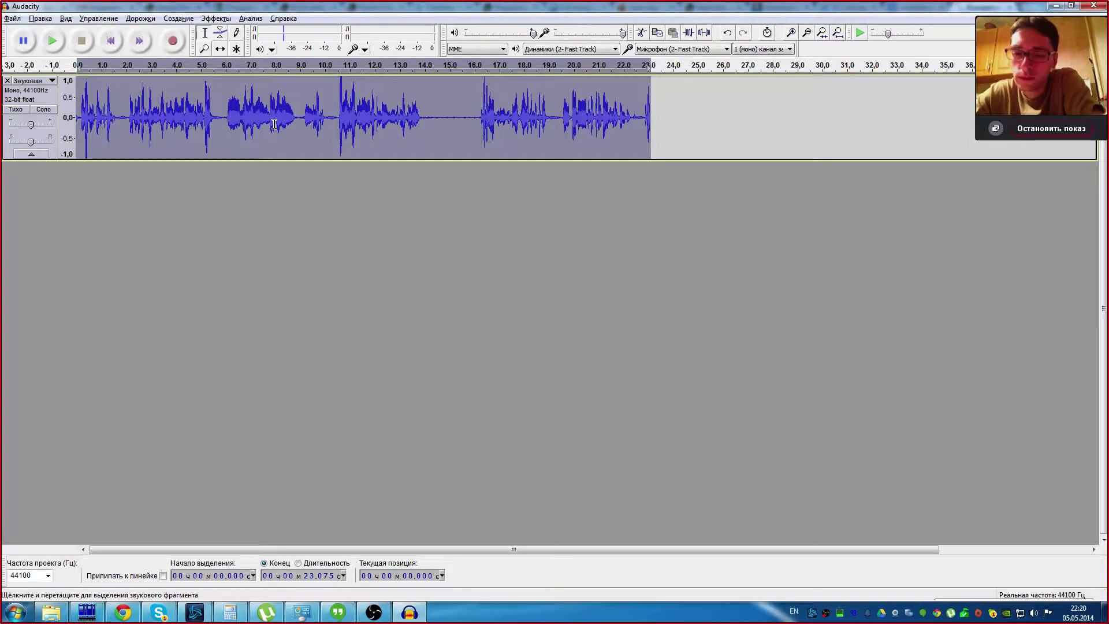
left_click(218, 18)
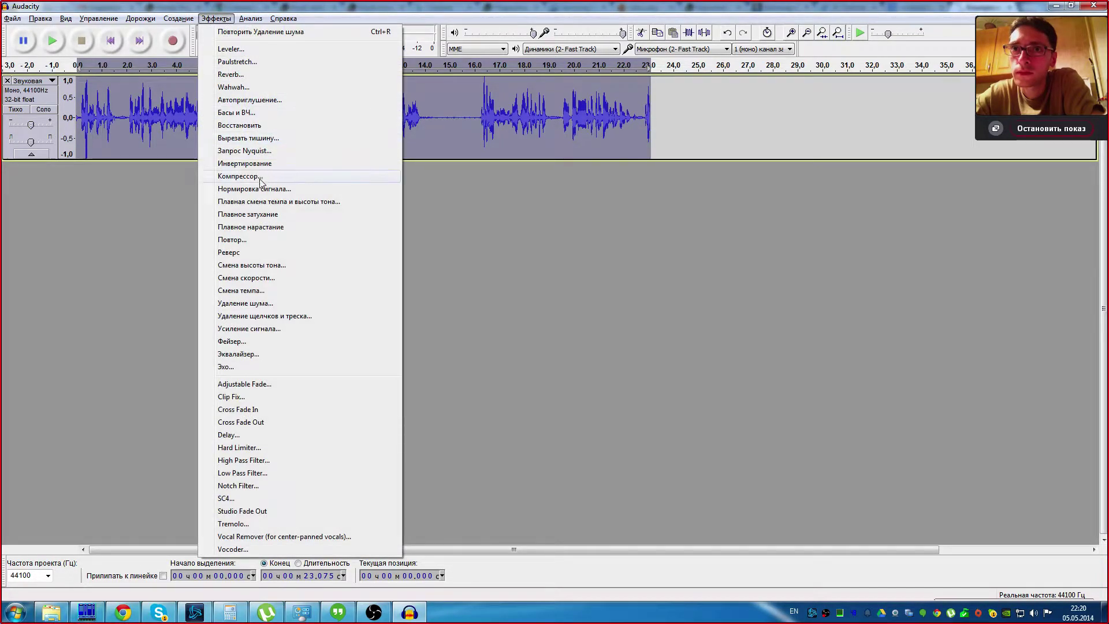
left_click(279, 303)
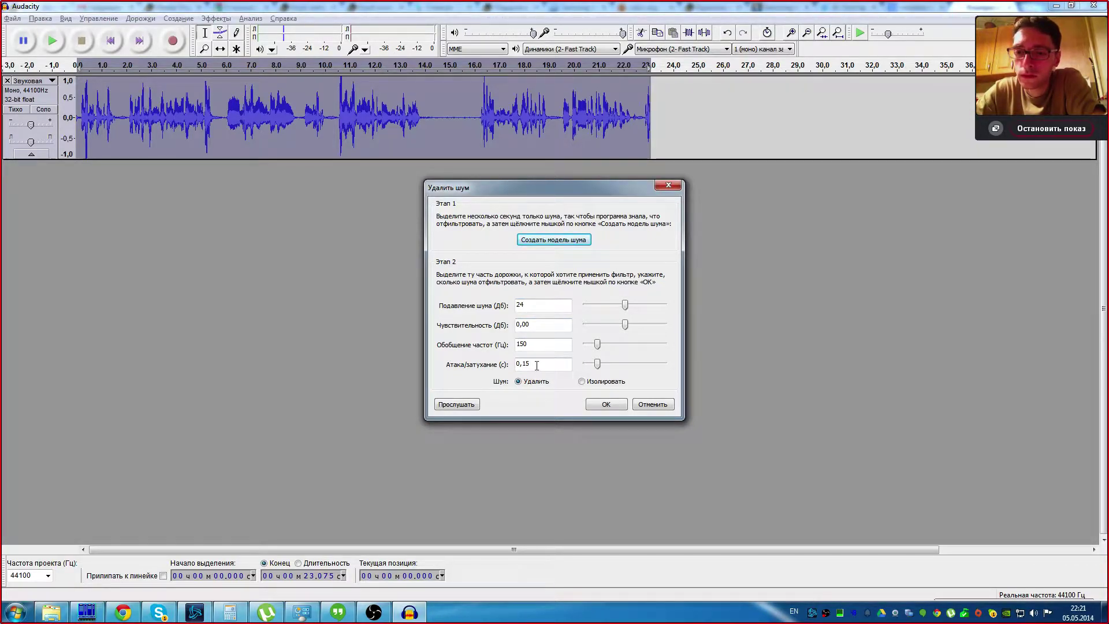
left_click(602, 405)
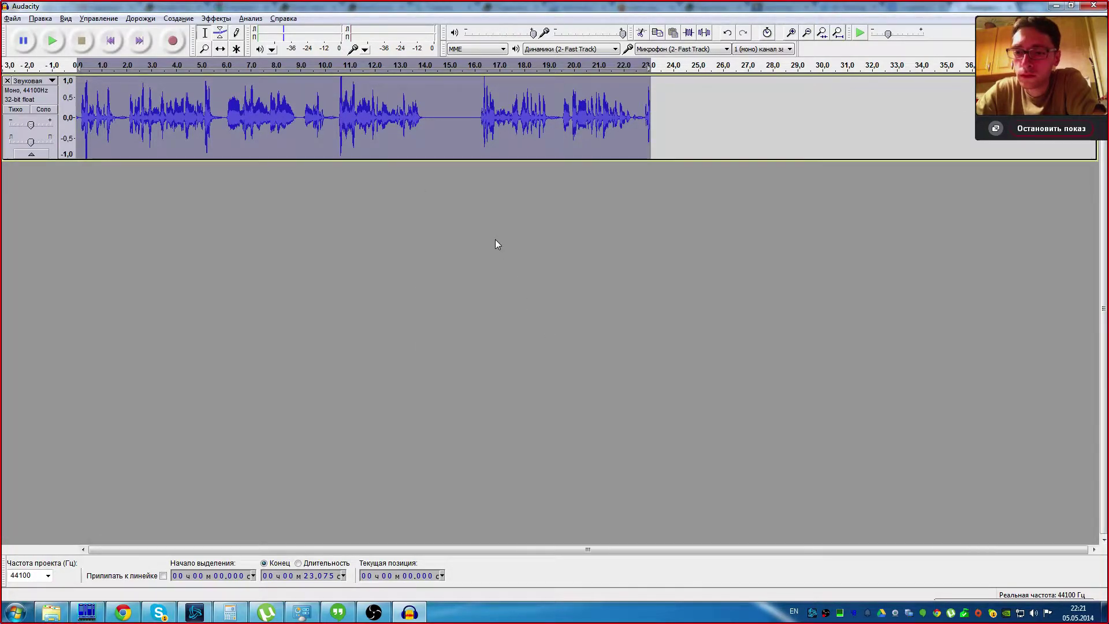
Step: Compare the pause between about 14 and 16 s with and without noise removal on the enlarged track, ending with the effect undone
scroll(455, 141, "up", 3)
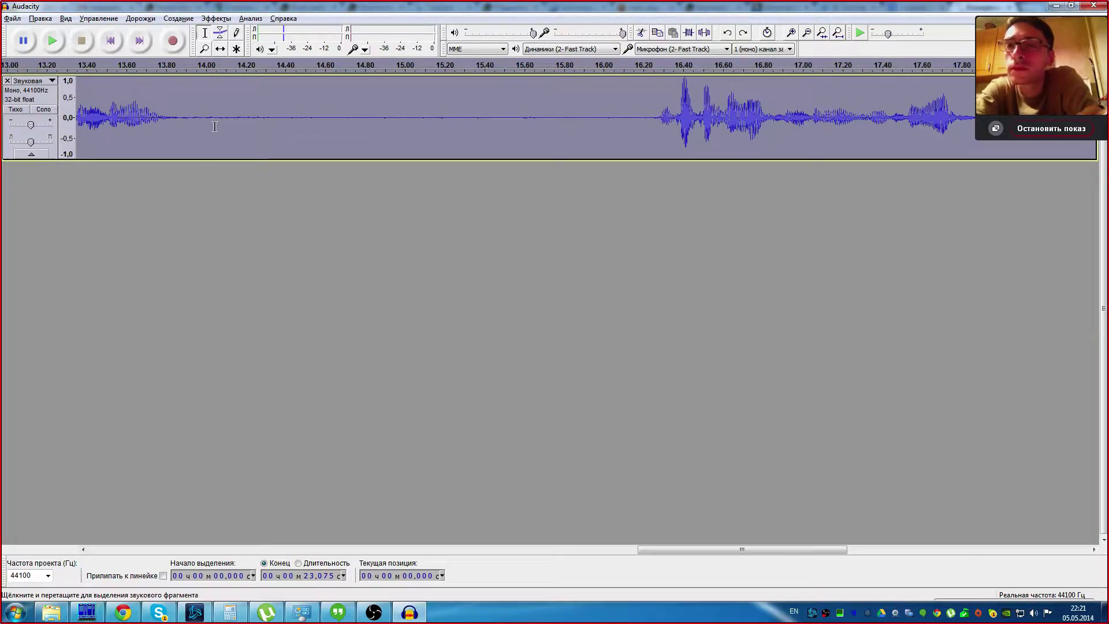
left_click_drag(94, 162, 158, 545)
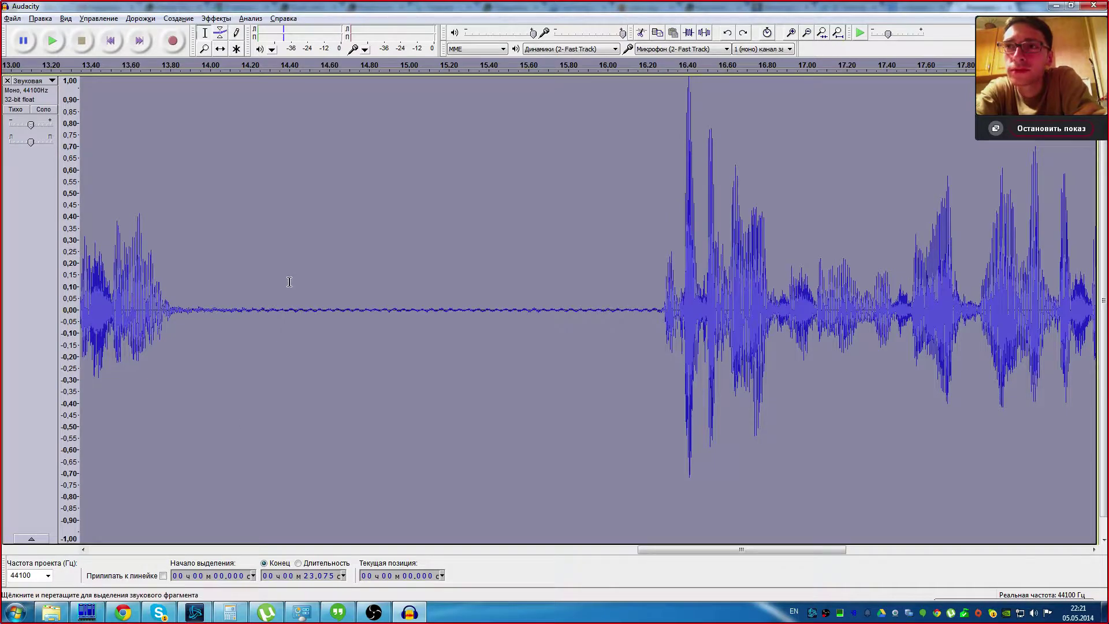
left_click(40, 18)
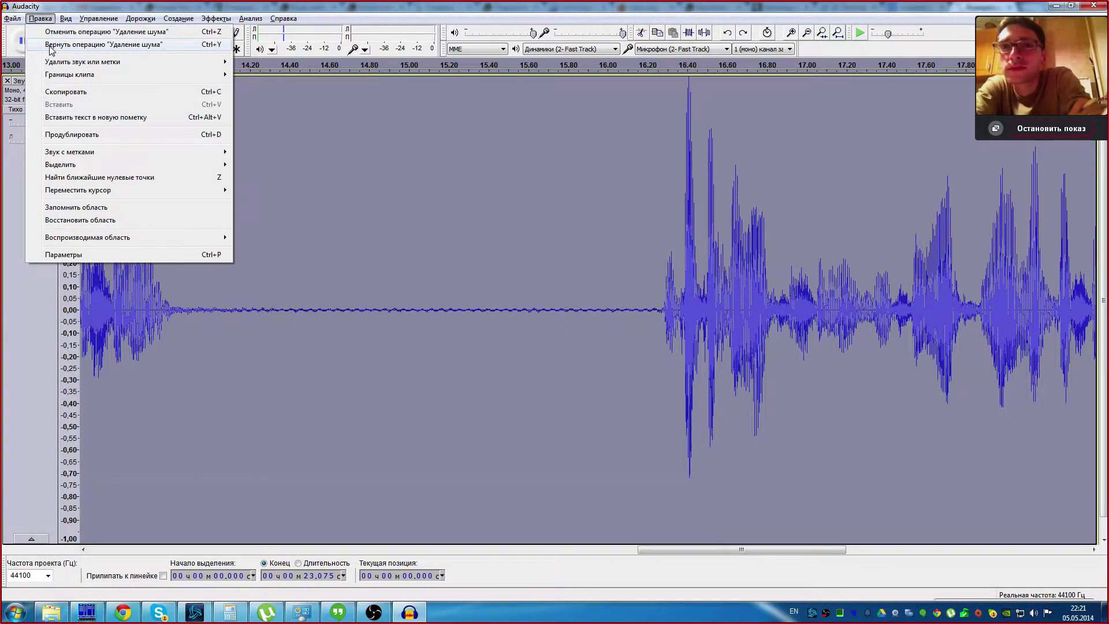
left_click(48, 32)
left_click_drag(263, 159, 291, 553)
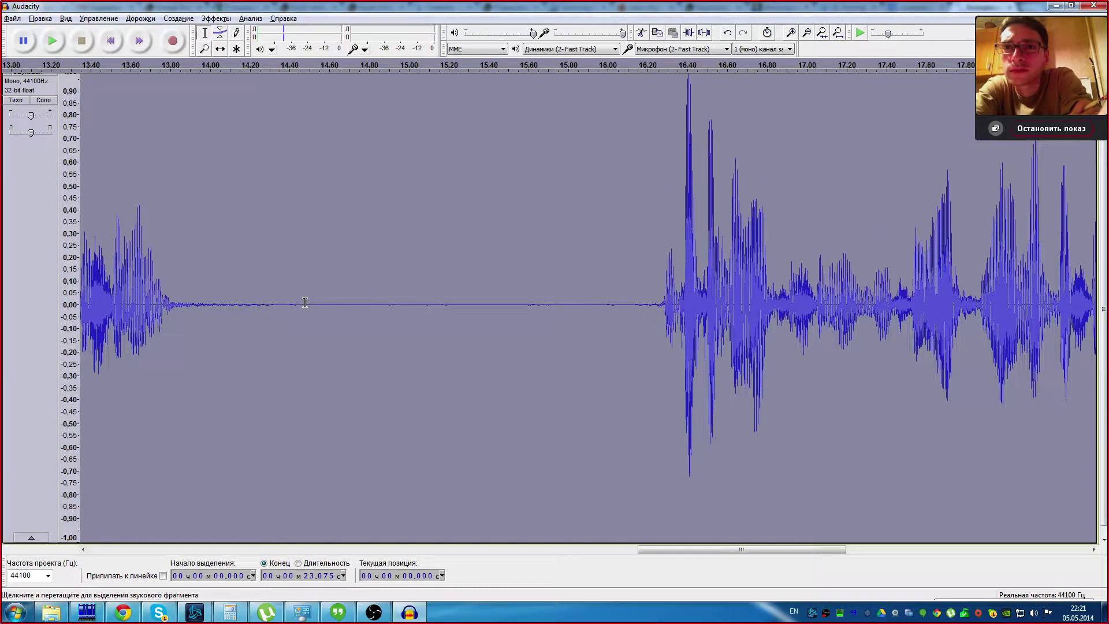
left_click_drag(304, 303, 398, 302)
key("ctrl+z")
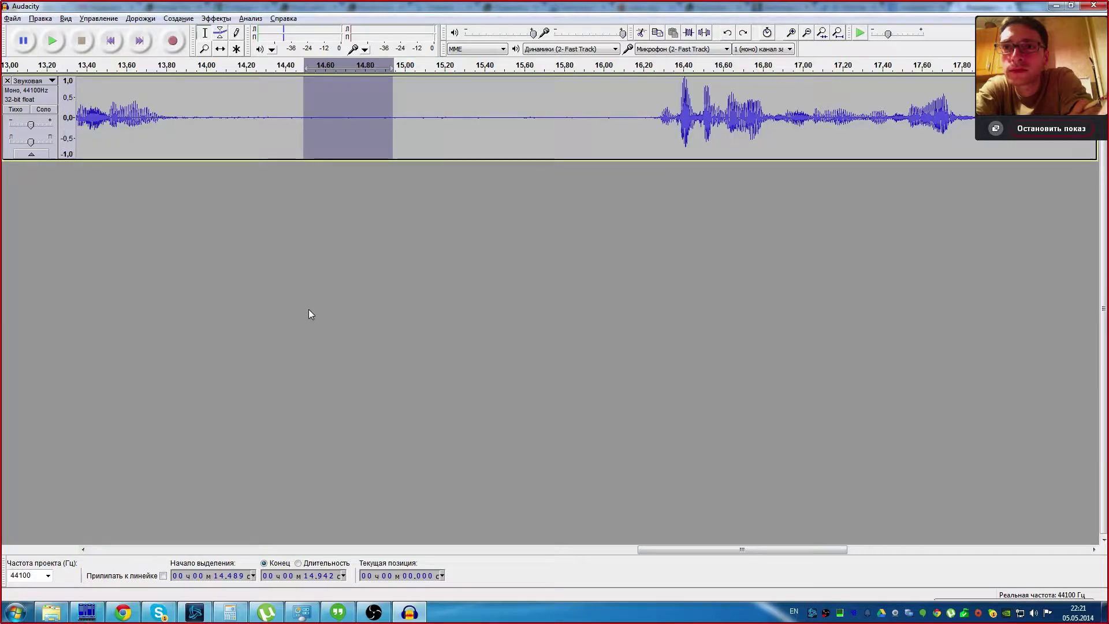
Step: Enlarge the voice track's height and apply Noise Removal to the entire track
left_click_drag(247, 159, 267, 542)
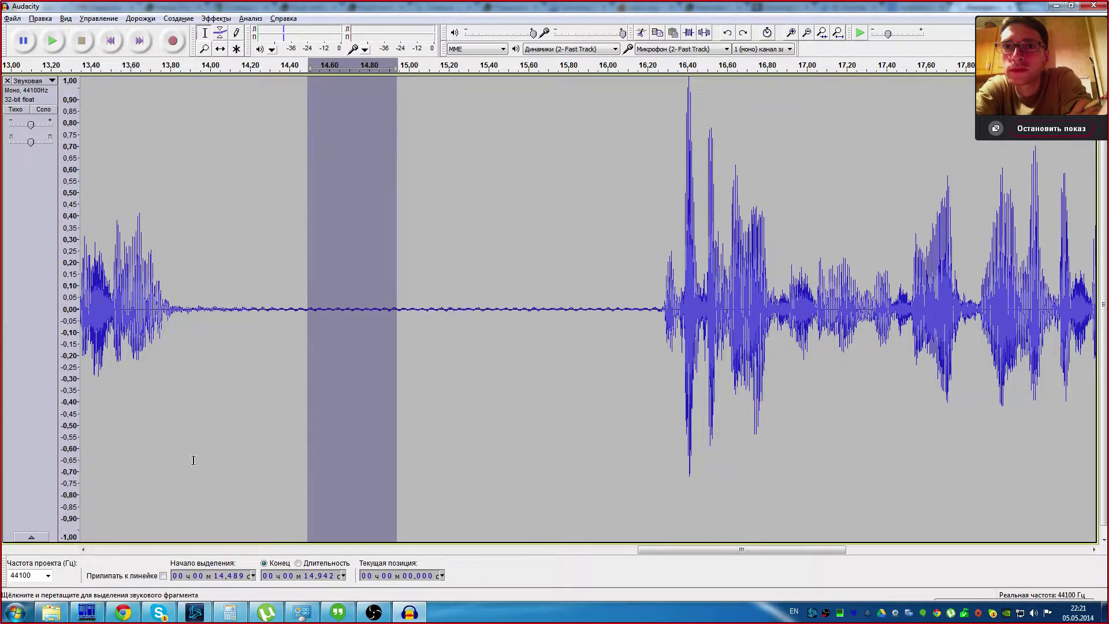
left_click(25, 93)
left_click(179, 19)
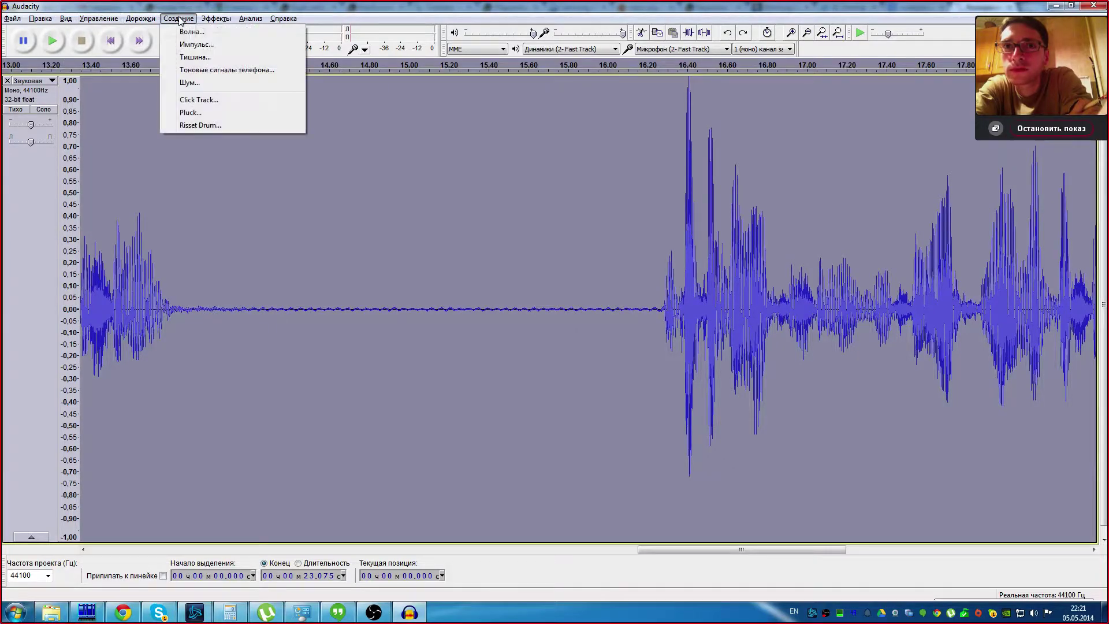
left_click(246, 303)
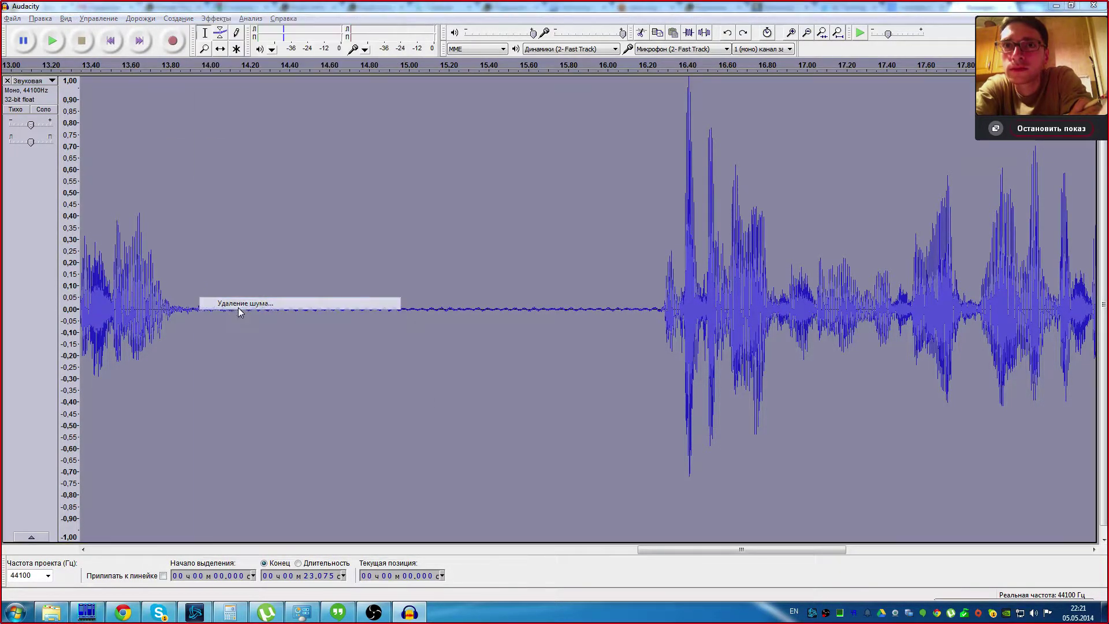
left_click(605, 403)
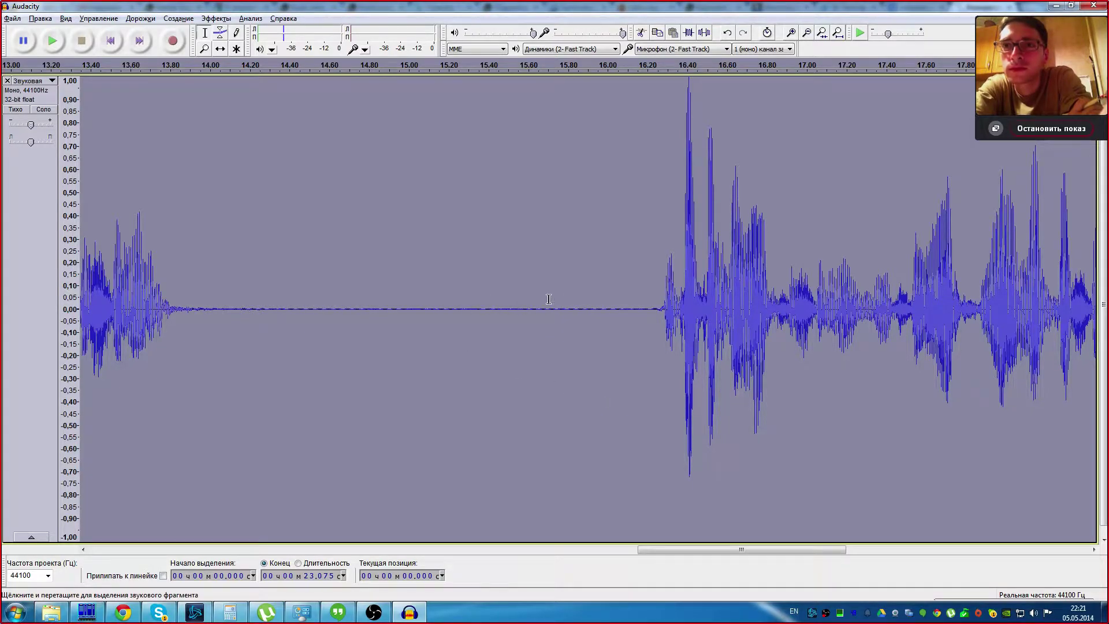
Step: Play the cleaned pause from the 15 s mark to check the remaining background noise
key("ctrl+3")
key("ctrl+3")
key("ctrl+3")
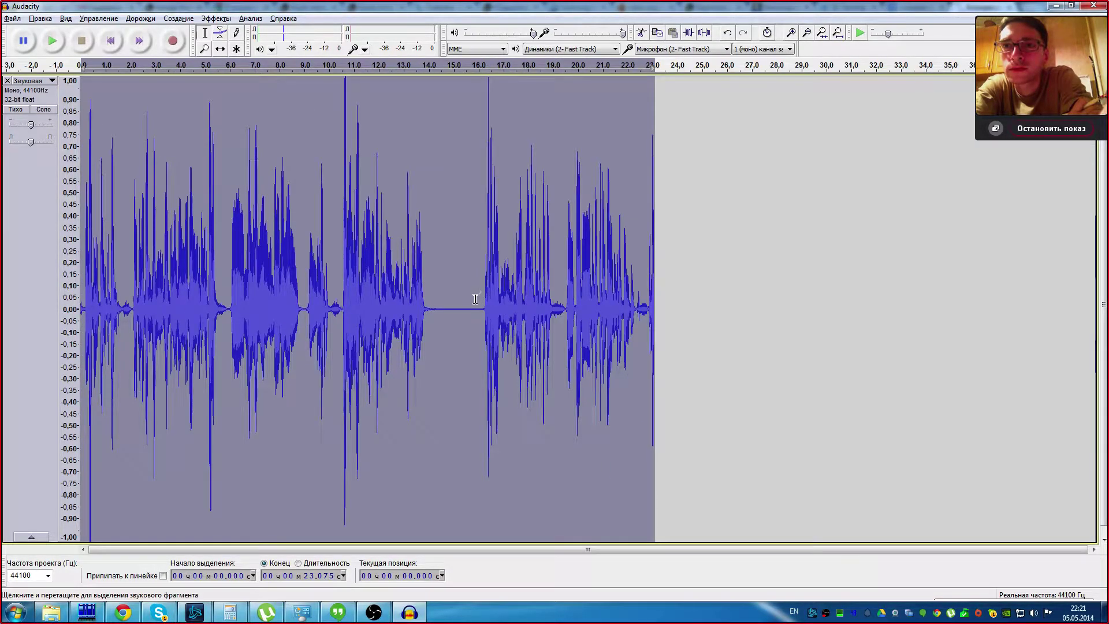
left_click(453, 307)
key("space")
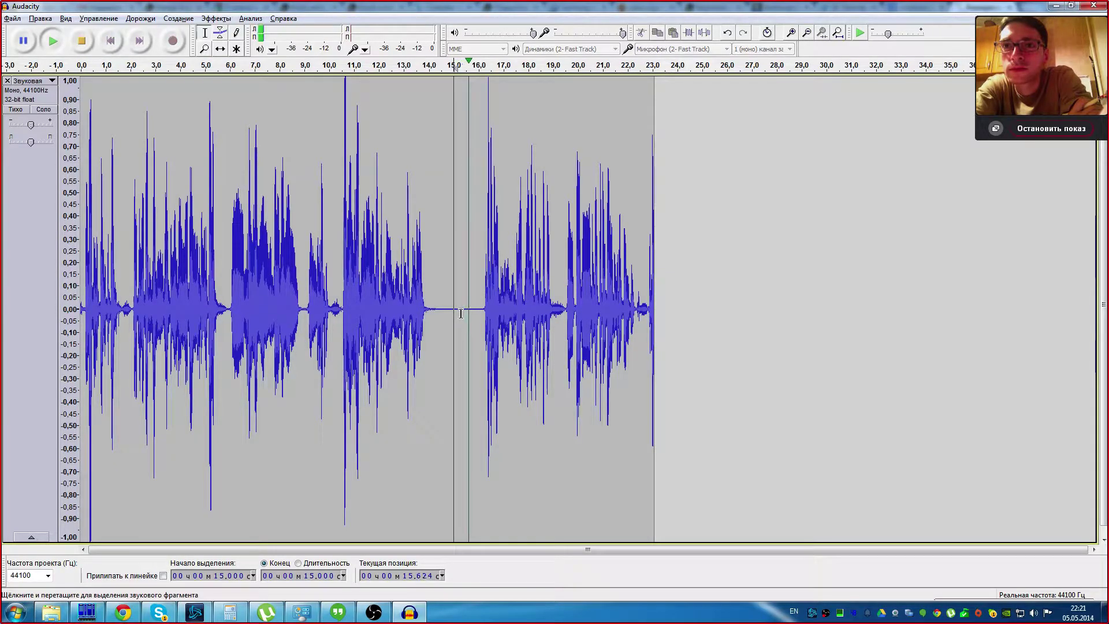
key("space")
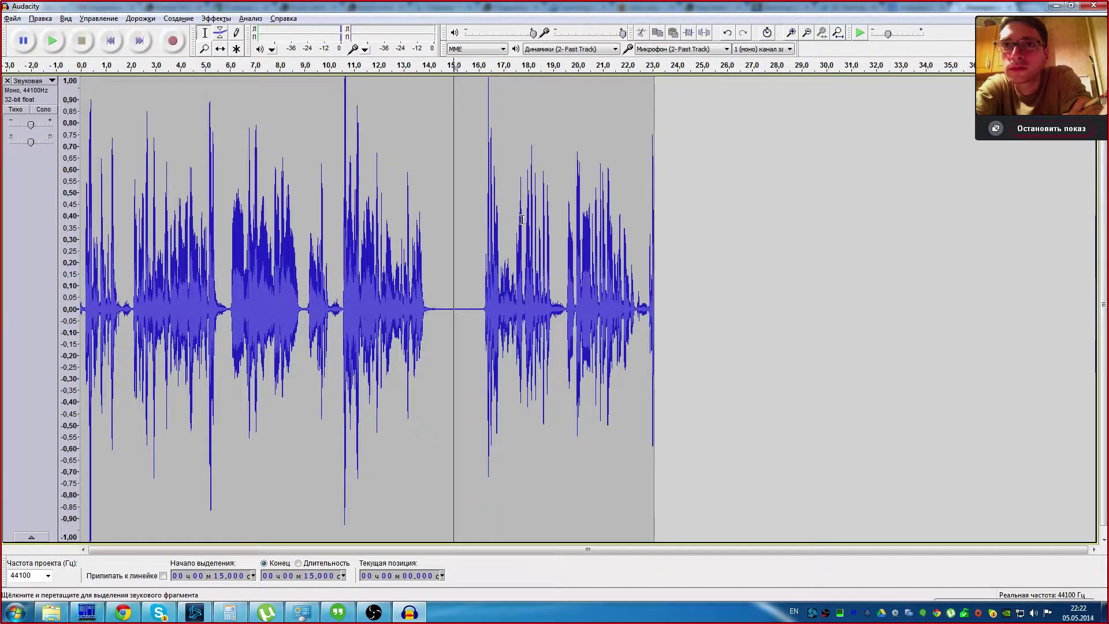
Step: Reduce the track's height again, return the cursor to the beginning and select the entire voice track
key("ctrl+3")
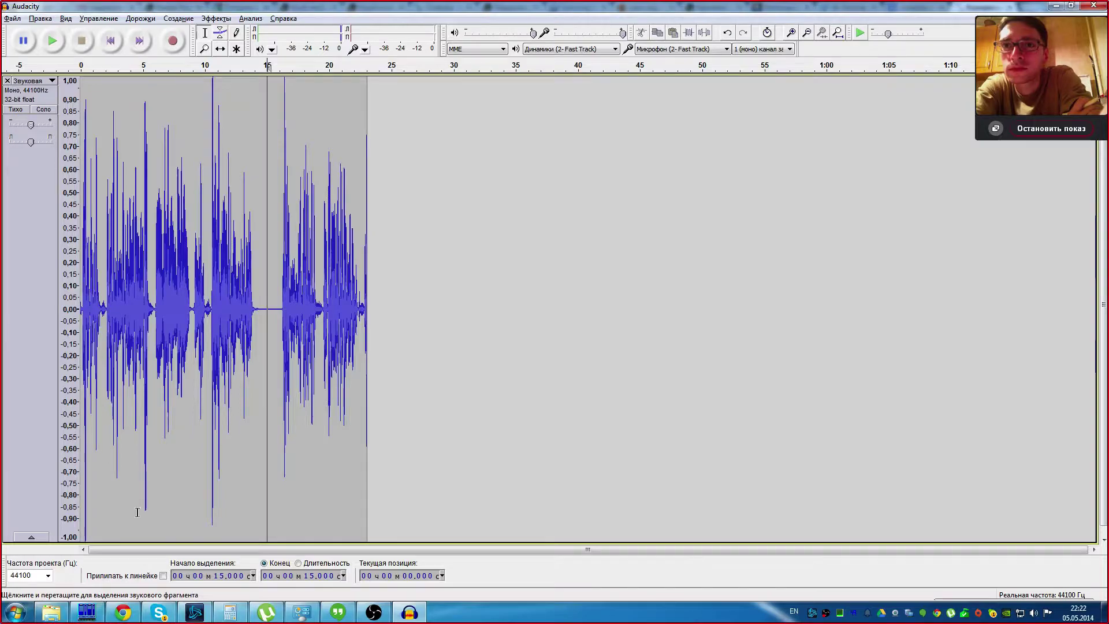
left_click_drag(143, 541, 157, 161)
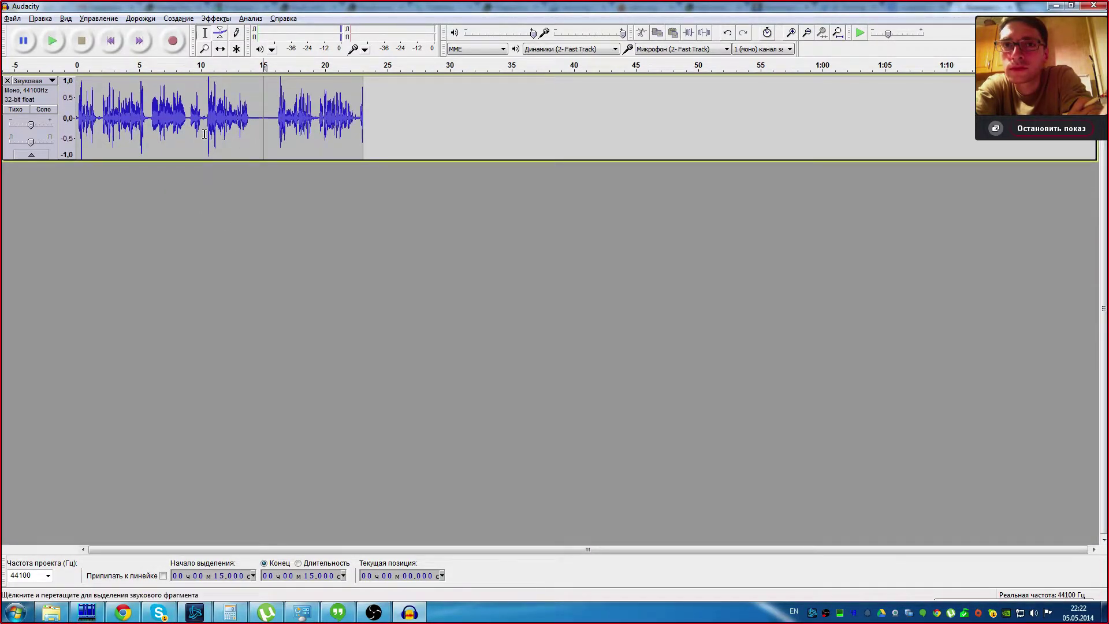
key("Home")
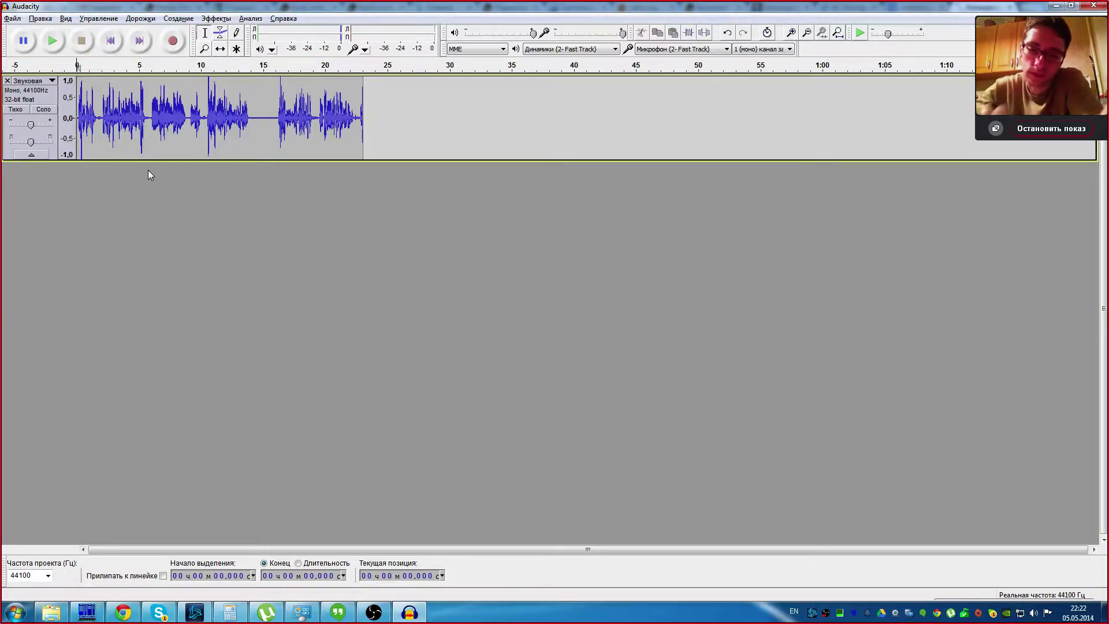
left_click(24, 102)
left_click(215, 18)
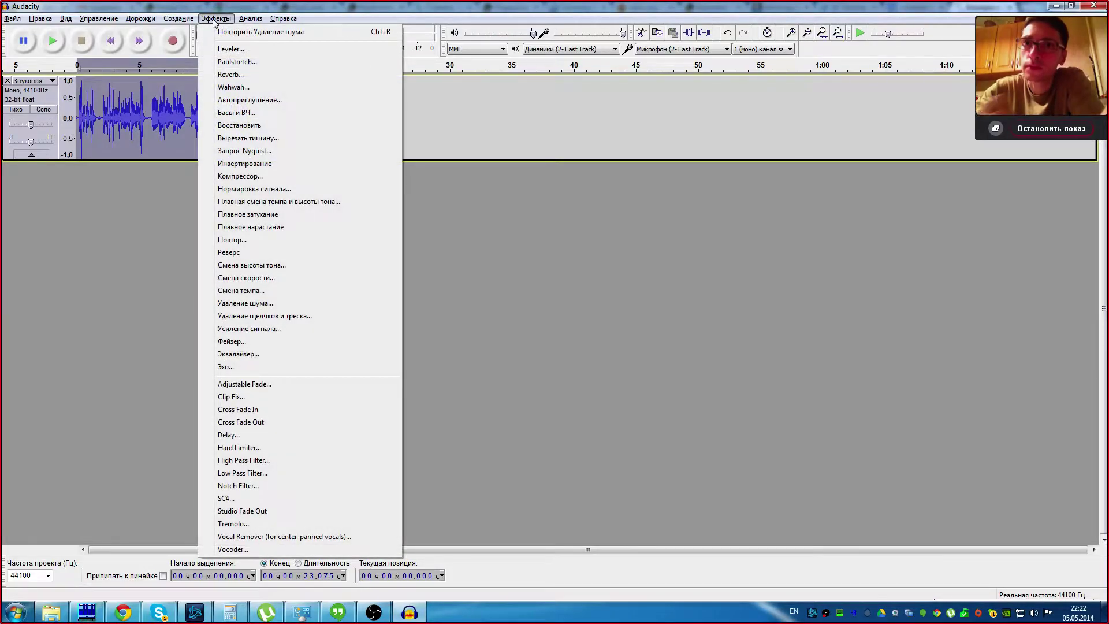
left_click(249, 177)
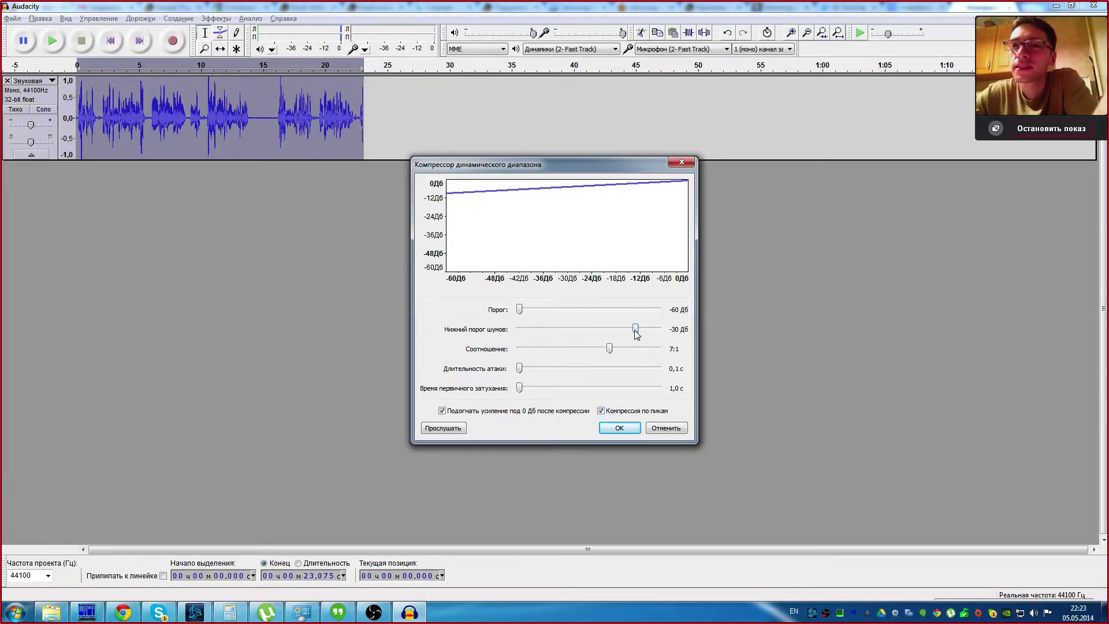
left_click_drag(636, 335, 667, 334)
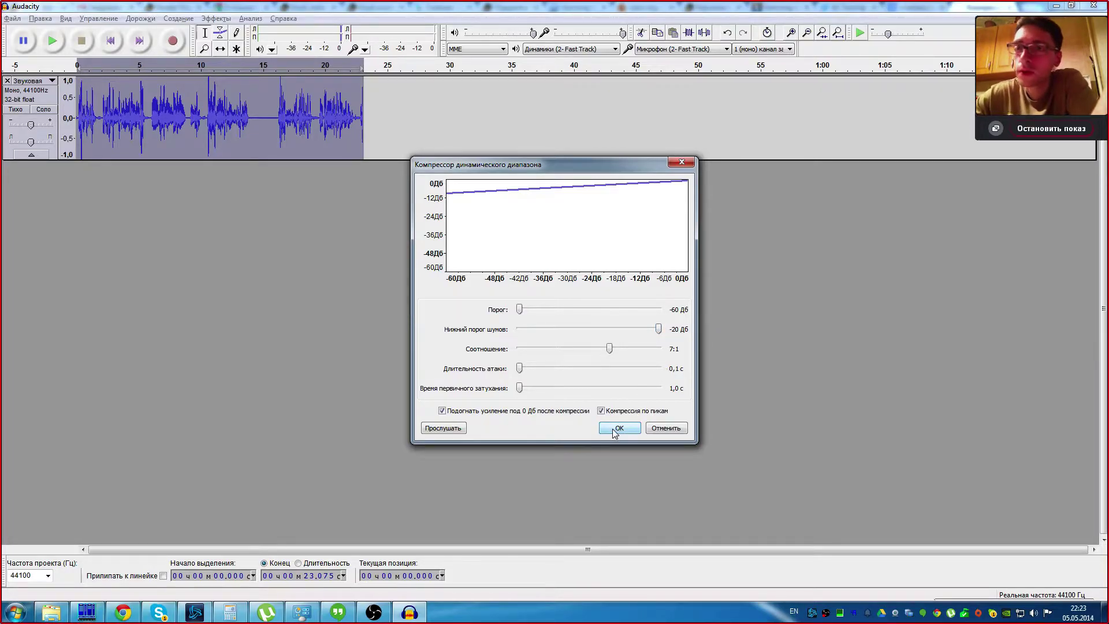
left_click(666, 428)
Step: Try the Compressor on the entire track with a -60 dB threshold and 7:1 ratio, and undo it
key("ctrl+1")
key("ctrl+1")
key("ctrl+3")
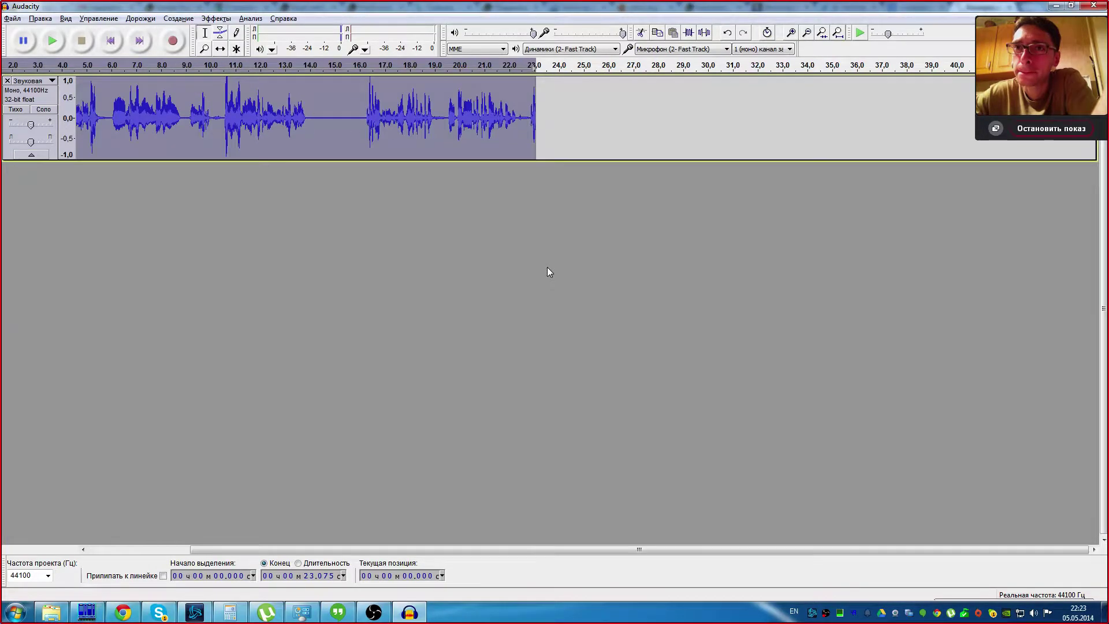
left_click(218, 19)
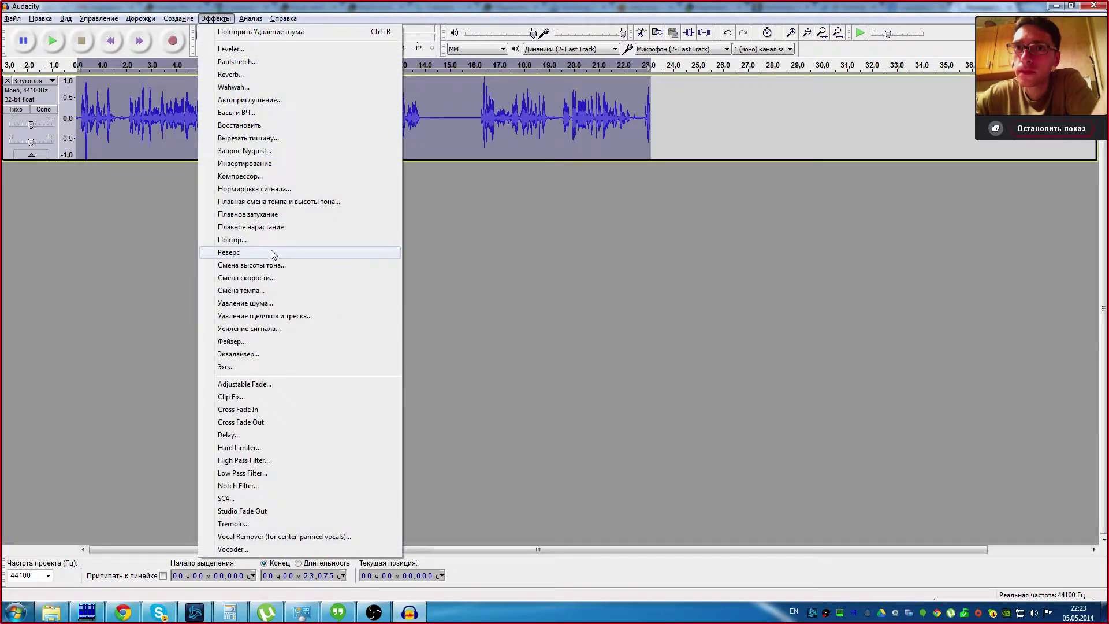
left_click(255, 179)
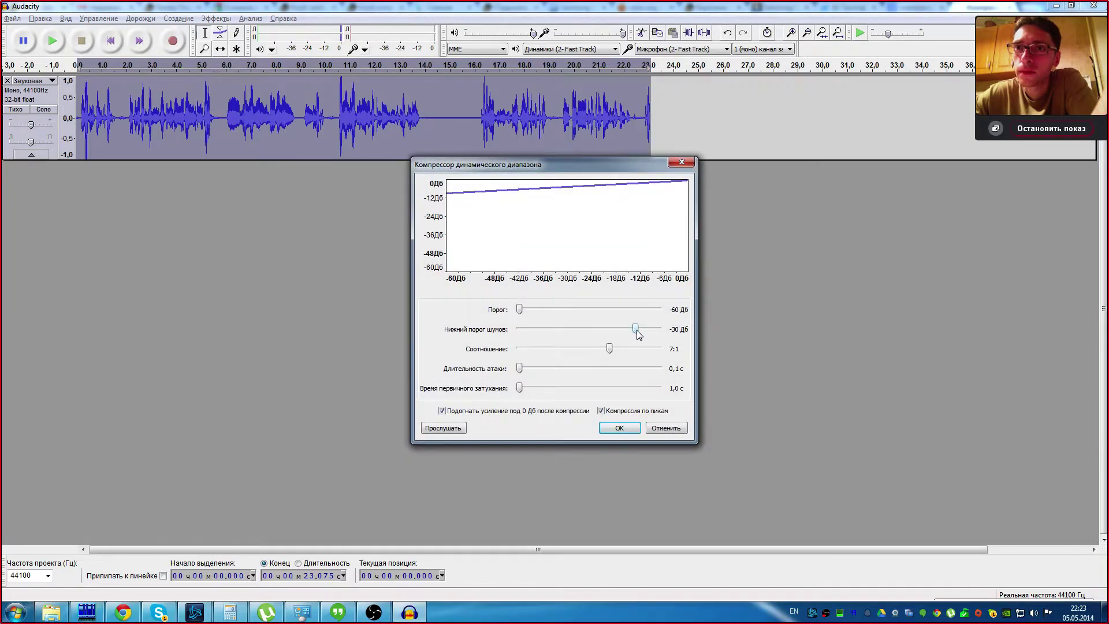
left_click(624, 430)
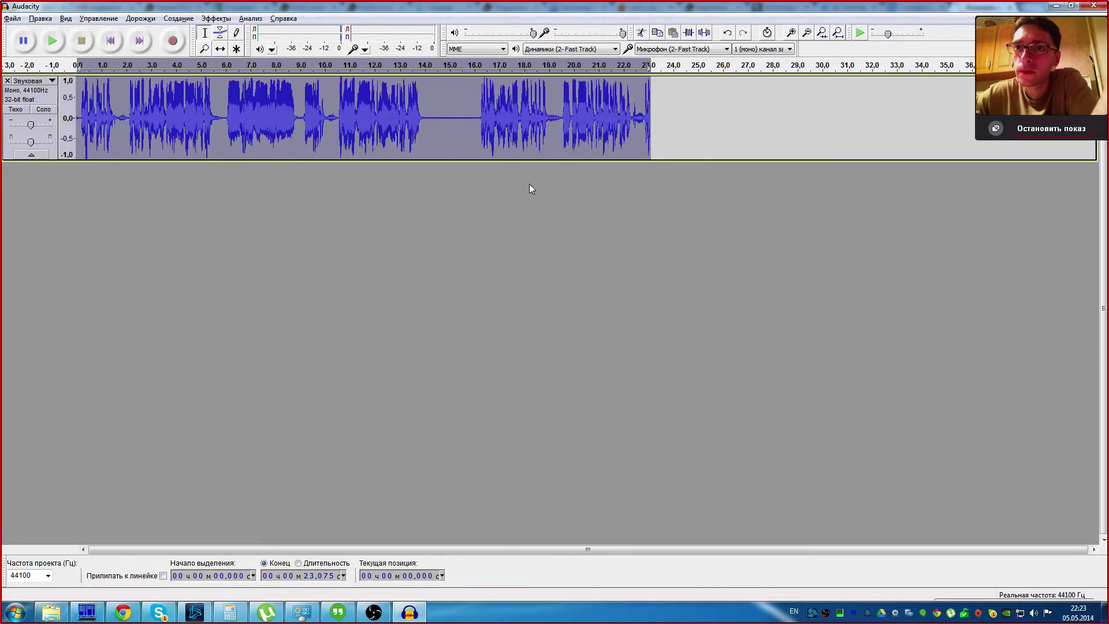
key("ctrl+z")
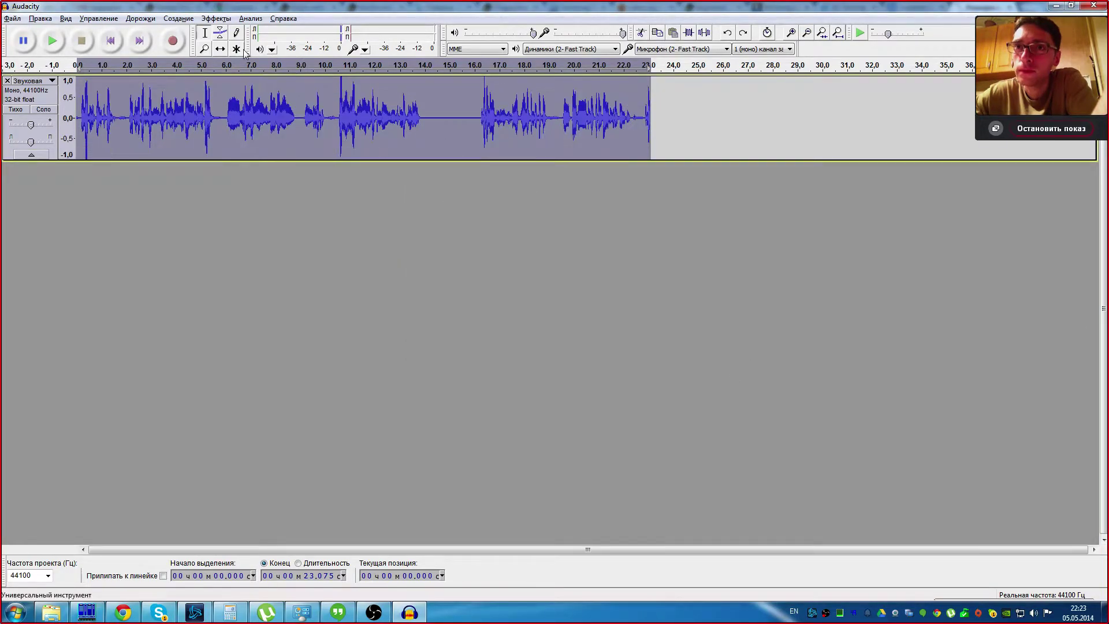
Step: Try compressing the entire track with the noise floor at -50 dB, and undo the compression
left_click(216, 19)
left_click(254, 178)
left_click_drag(657, 329, 591, 330)
left_click(619, 427)
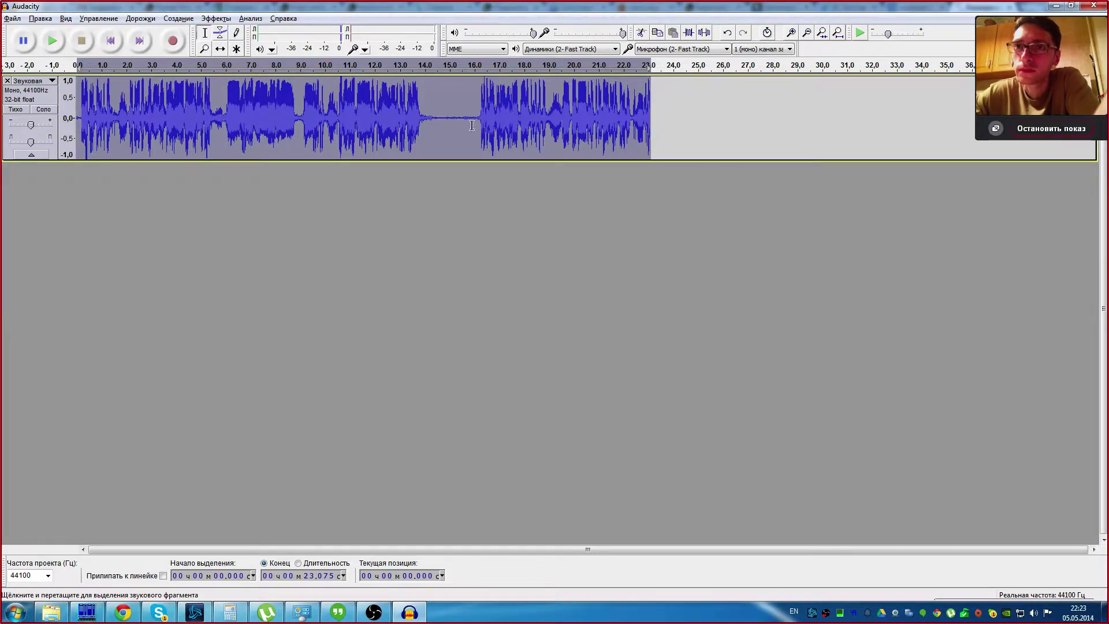
key("ctrl+z")
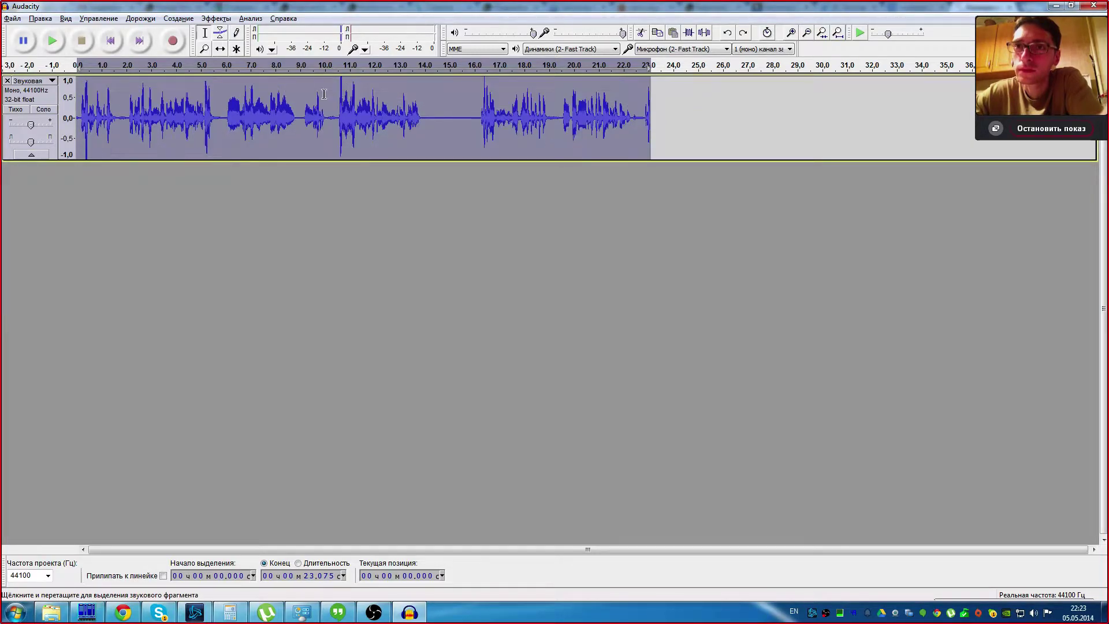
Step: Compress the entire track with the noise floor at -30 dB and the ratio at 1.5:1
left_click(223, 19)
left_click(252, 176)
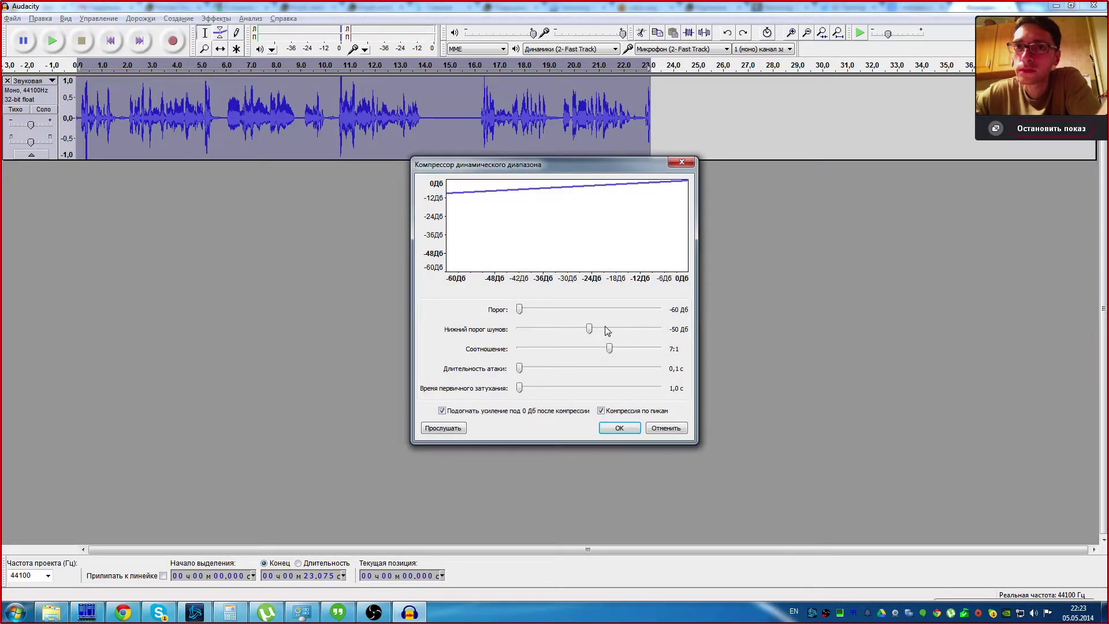
left_click_drag(588, 329, 674, 336)
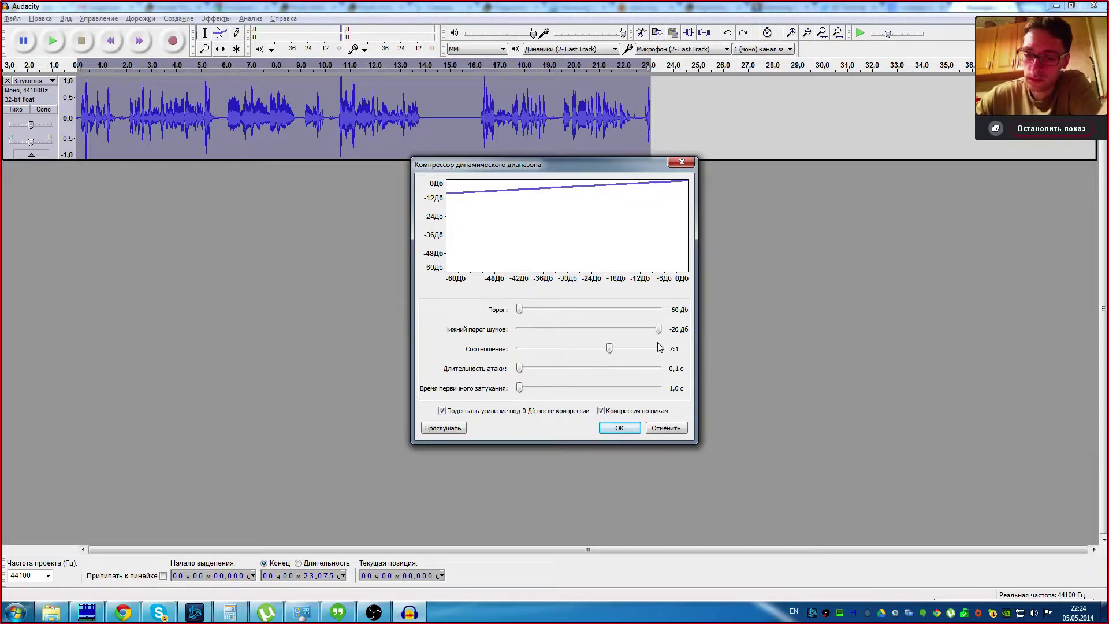
left_click_drag(656, 329, 638, 335)
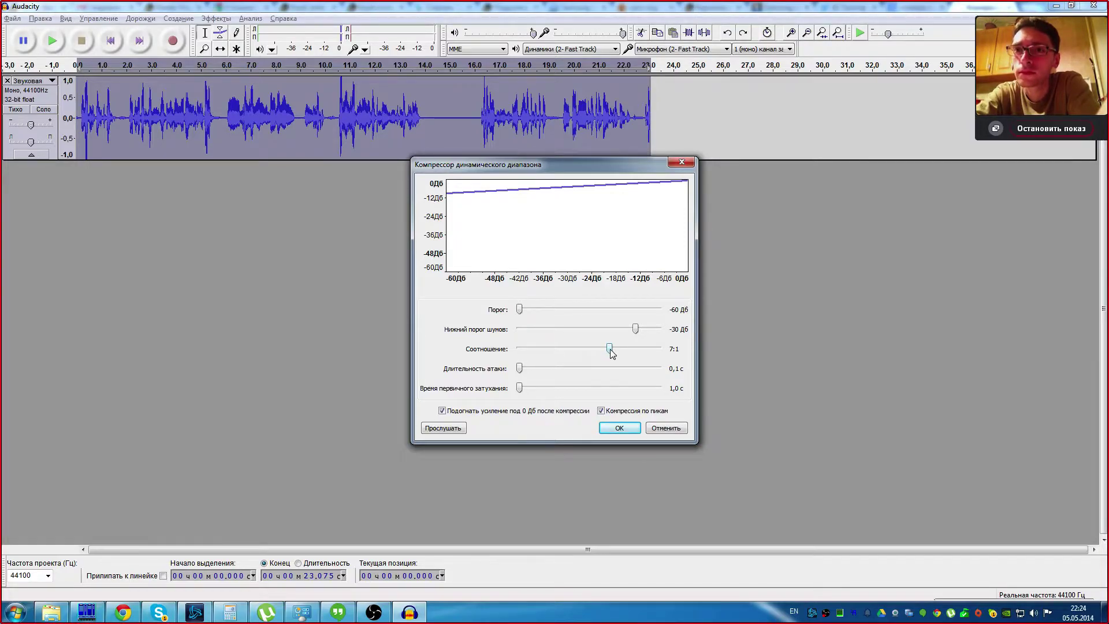
left_click_drag(610, 348, 458, 355)
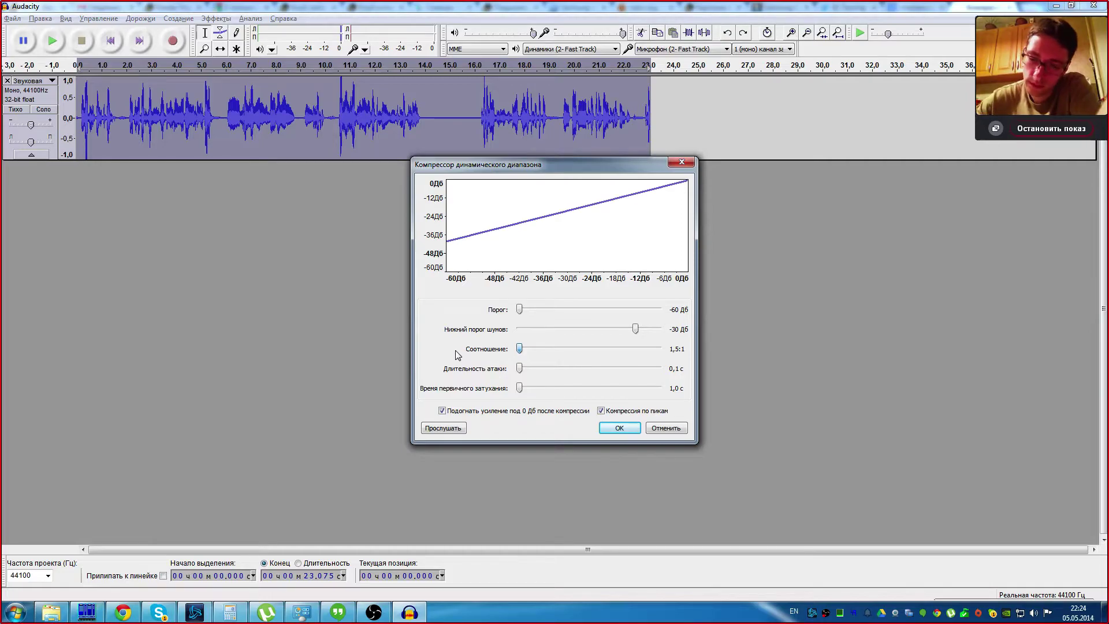
left_click(614, 432)
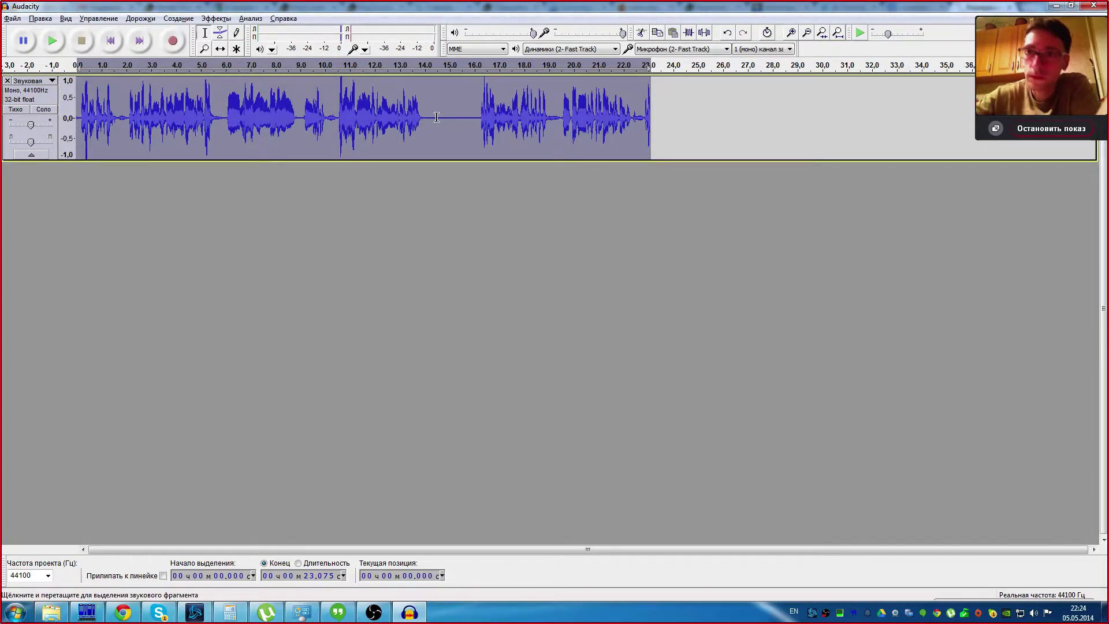
Step: Revisit the Compressor settings and undo the 1.5:1 compression of the voice track
left_click(179, 18)
mouse_move(223, 24)
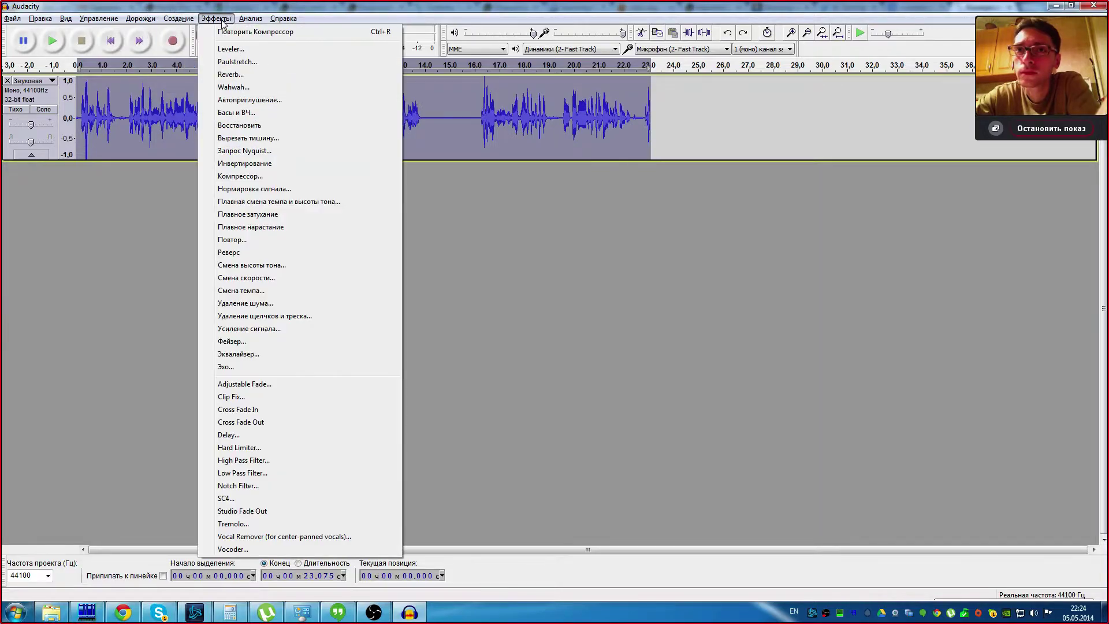
left_click(241, 176)
left_click(626, 431)
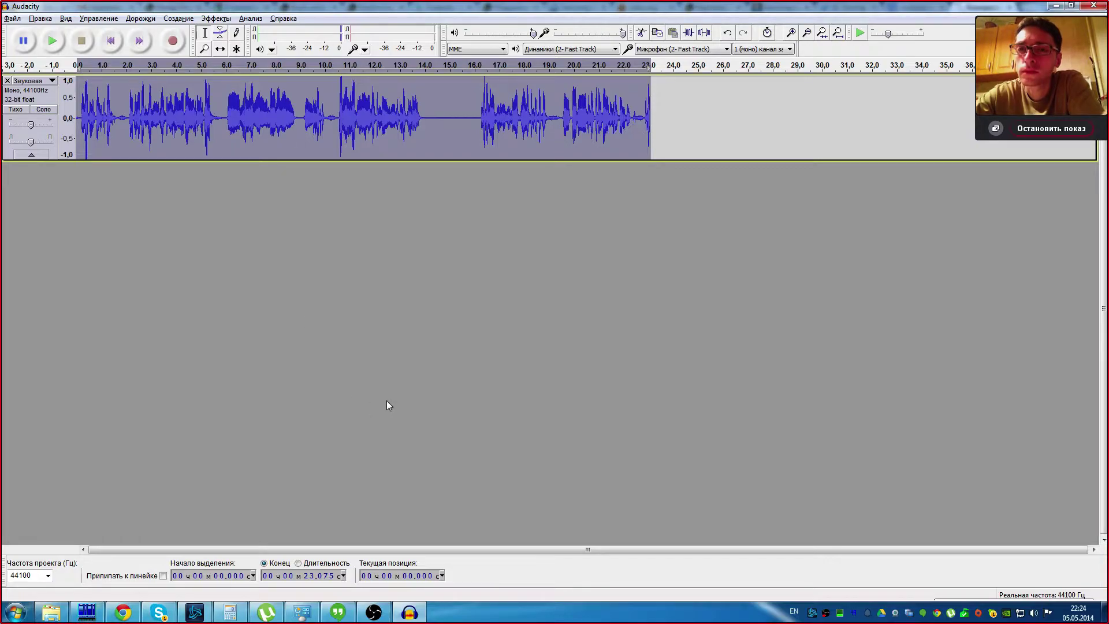
left_click(213, 19)
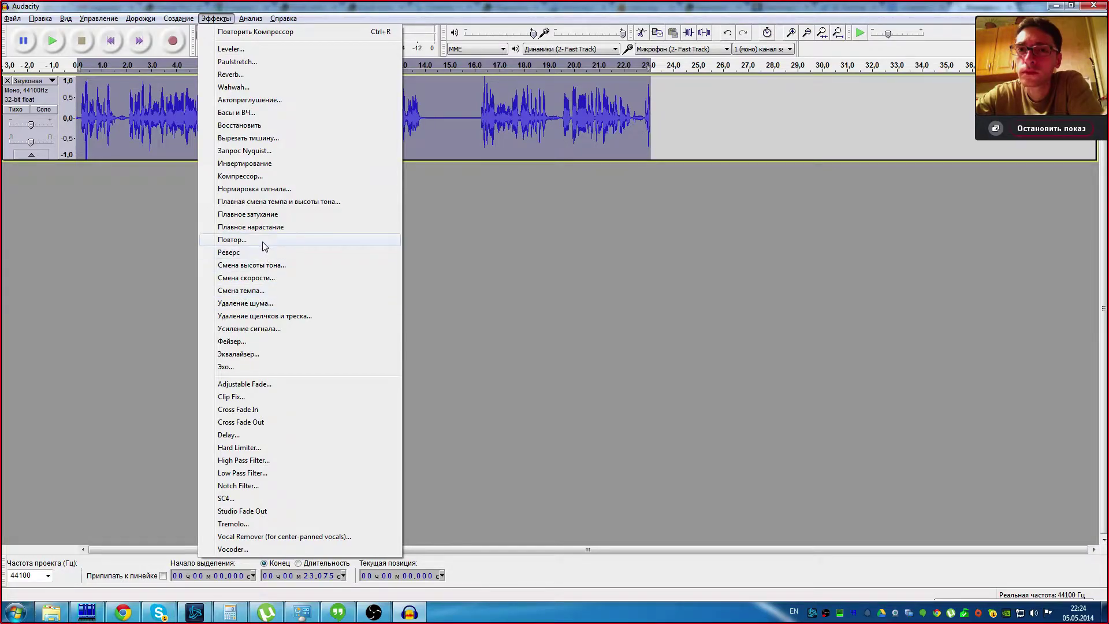
left_click(401, 4)
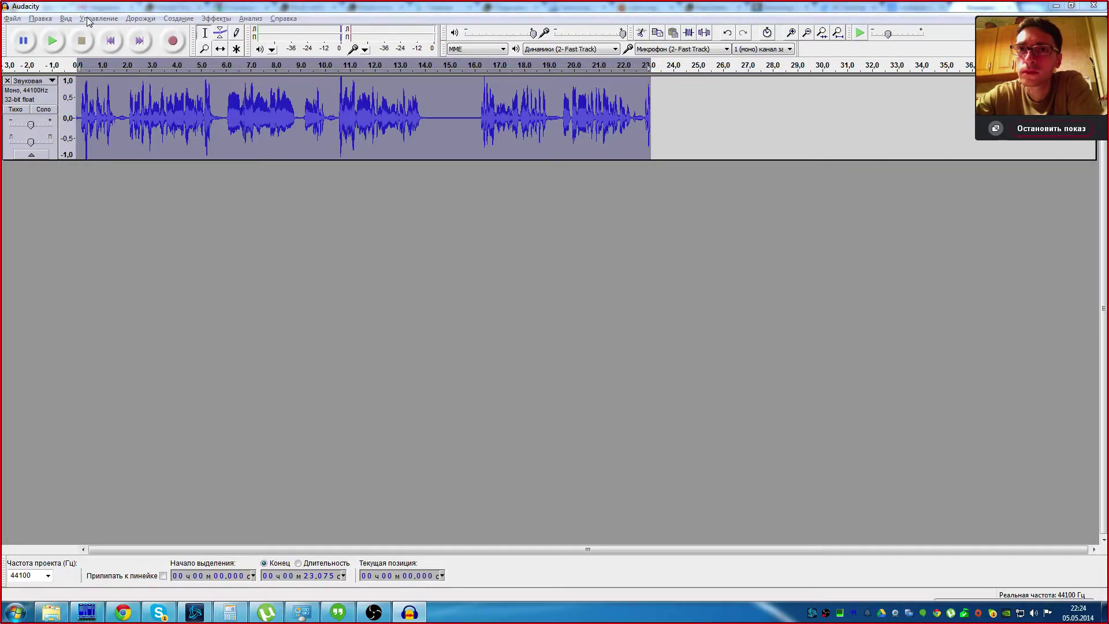
left_click(41, 19)
left_click(42, 19)
Step: Try the Compressor on the entire track with the ratio set to 7:1
left_click(216, 18)
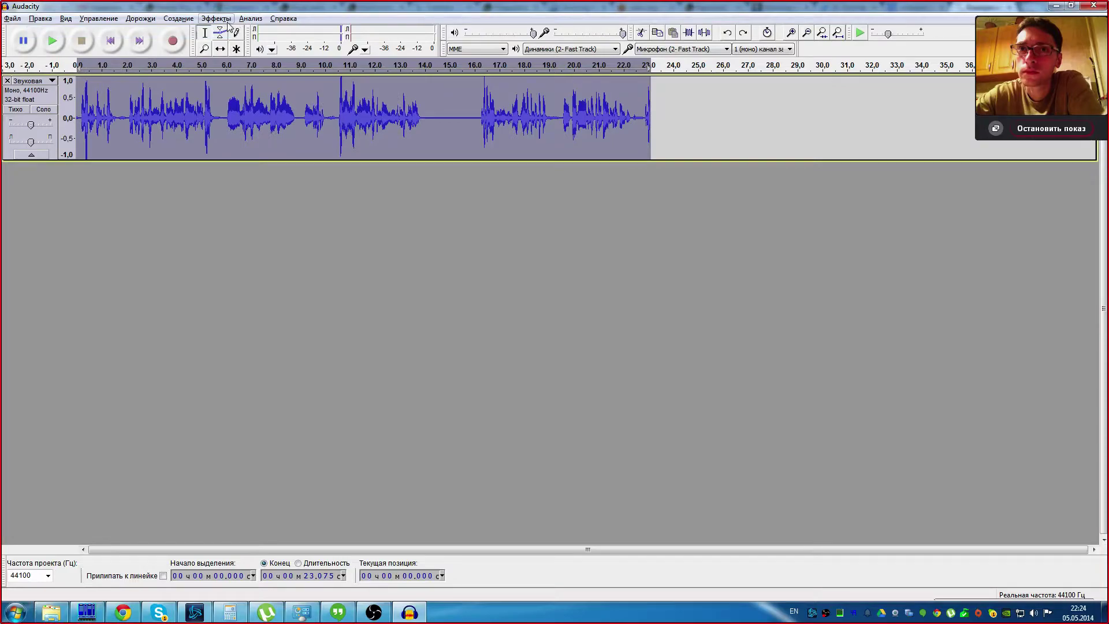
left_click(246, 176)
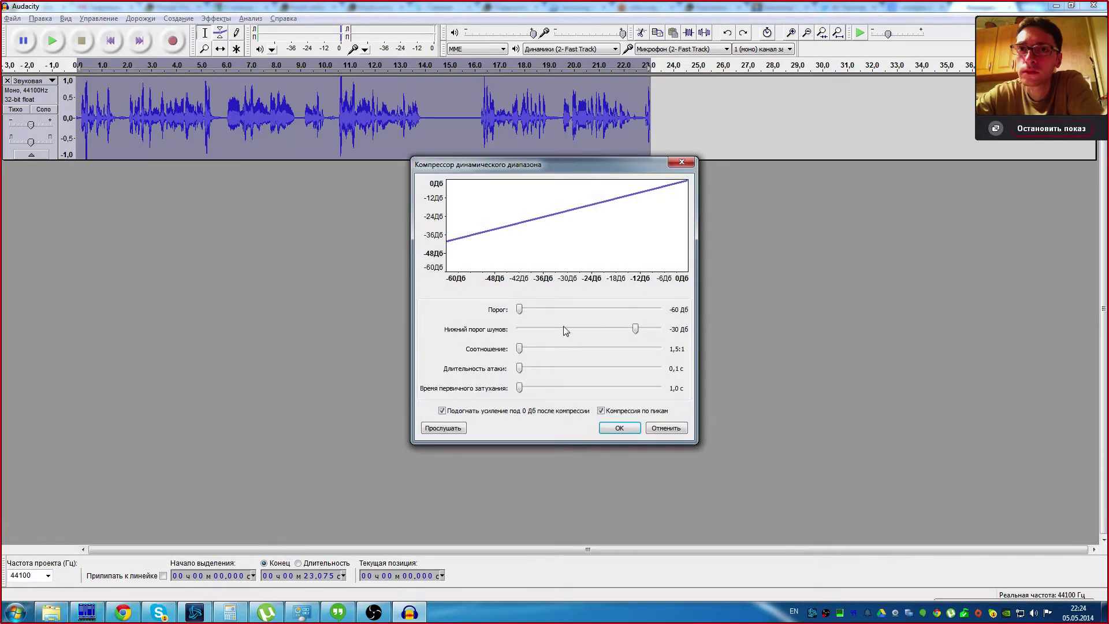
left_click_drag(521, 348, 611, 351)
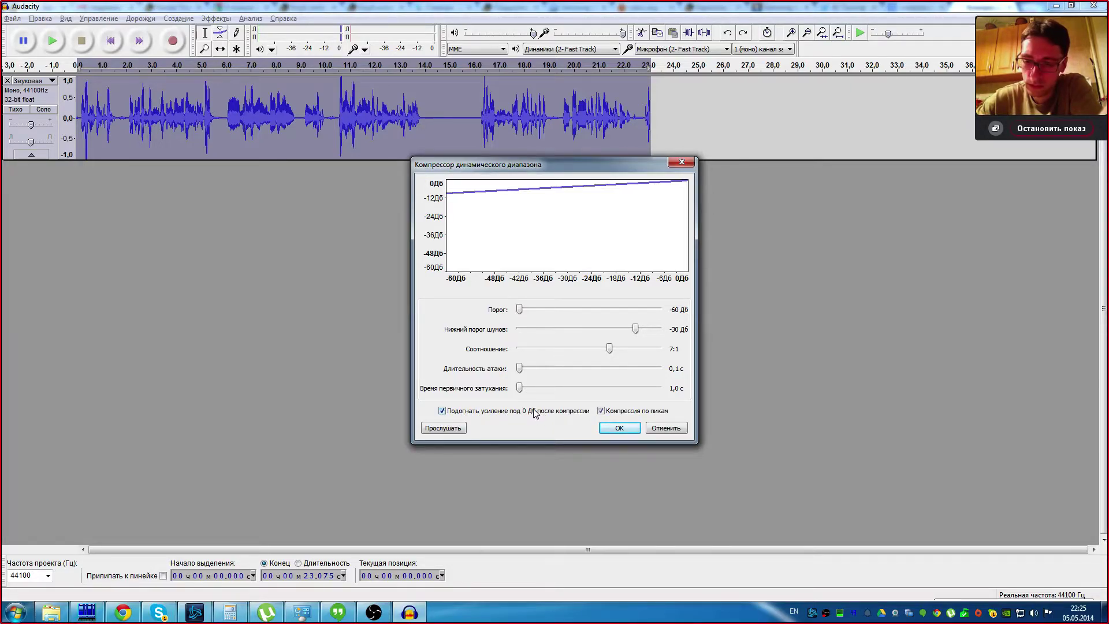
left_click(618, 427)
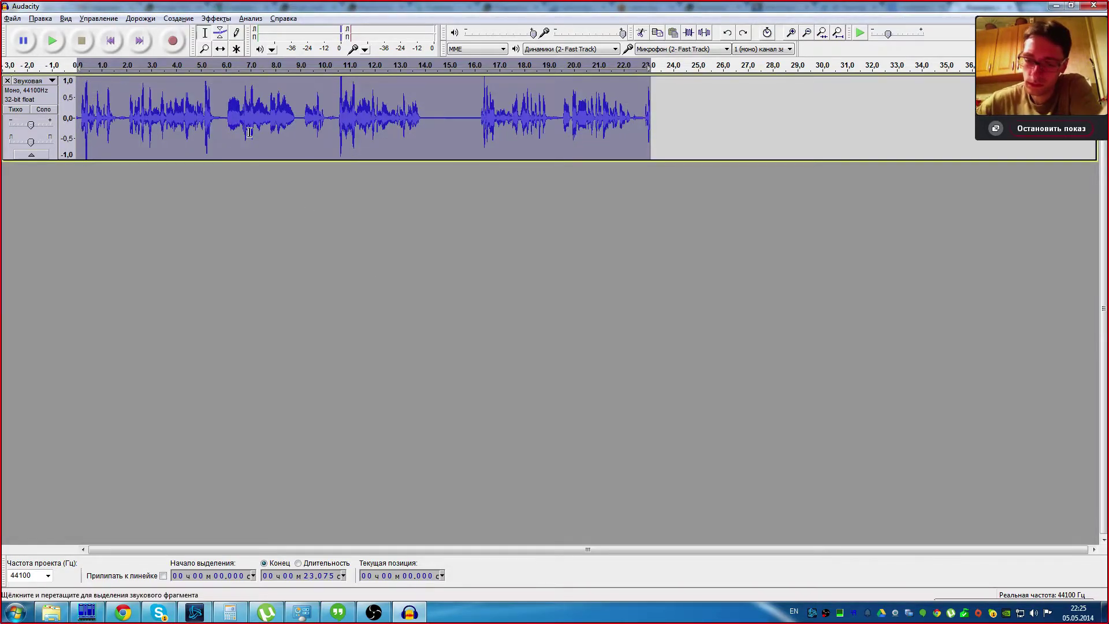
Step: Compress the entire track with the noise floor at -30 dB and ratio 7:1, and play it from about 2.8 s
left_click(215, 17)
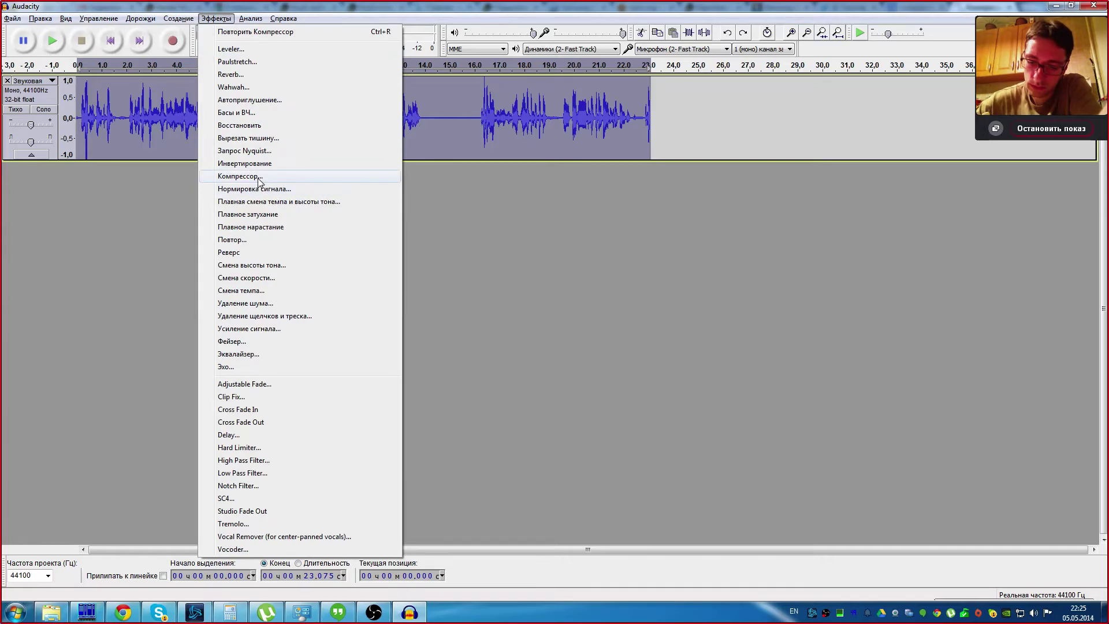
left_click(259, 176)
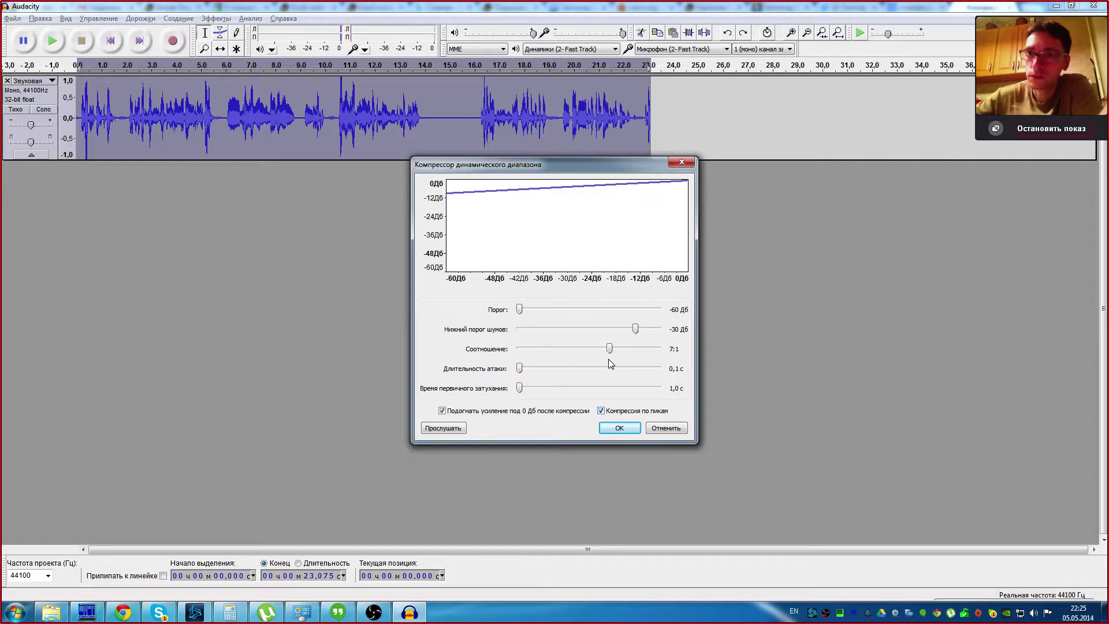
left_click(618, 429)
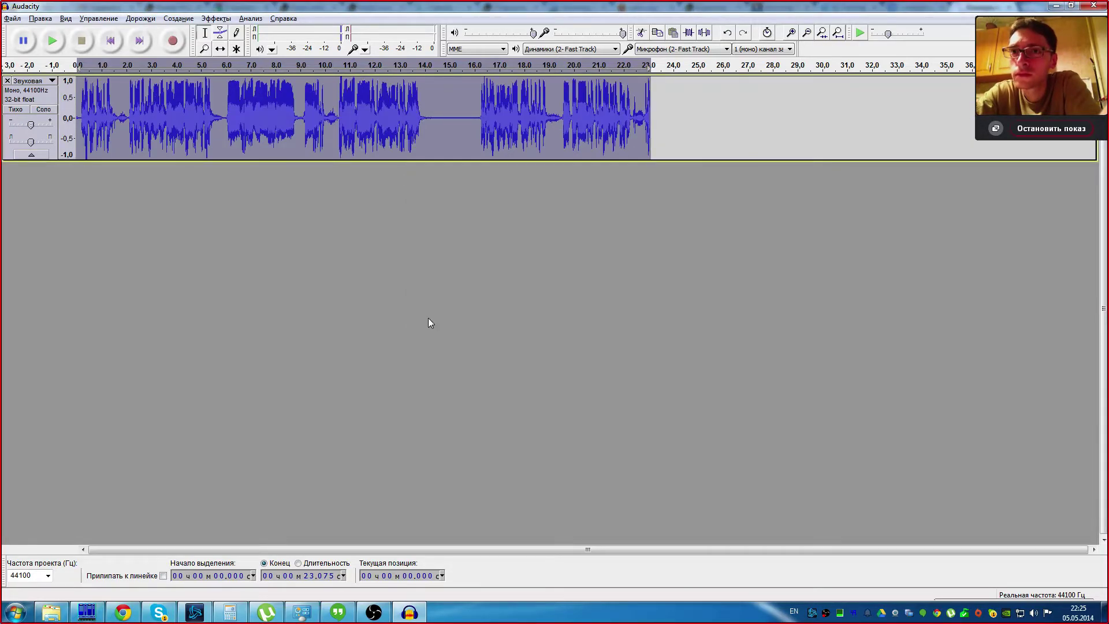
left_click(147, 116)
key("space")
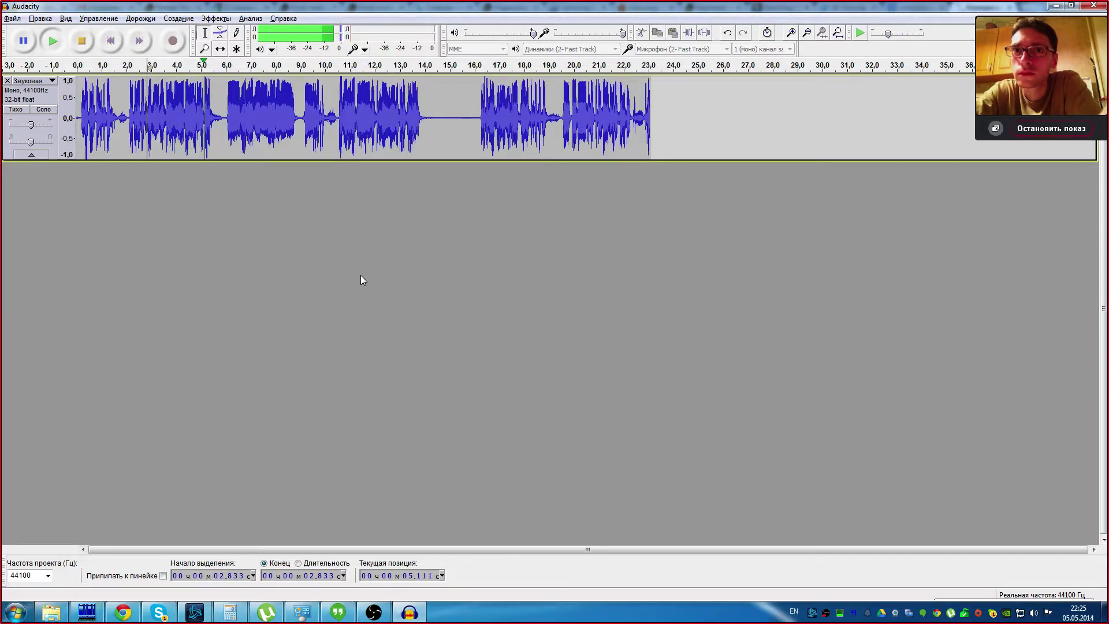
key("space")
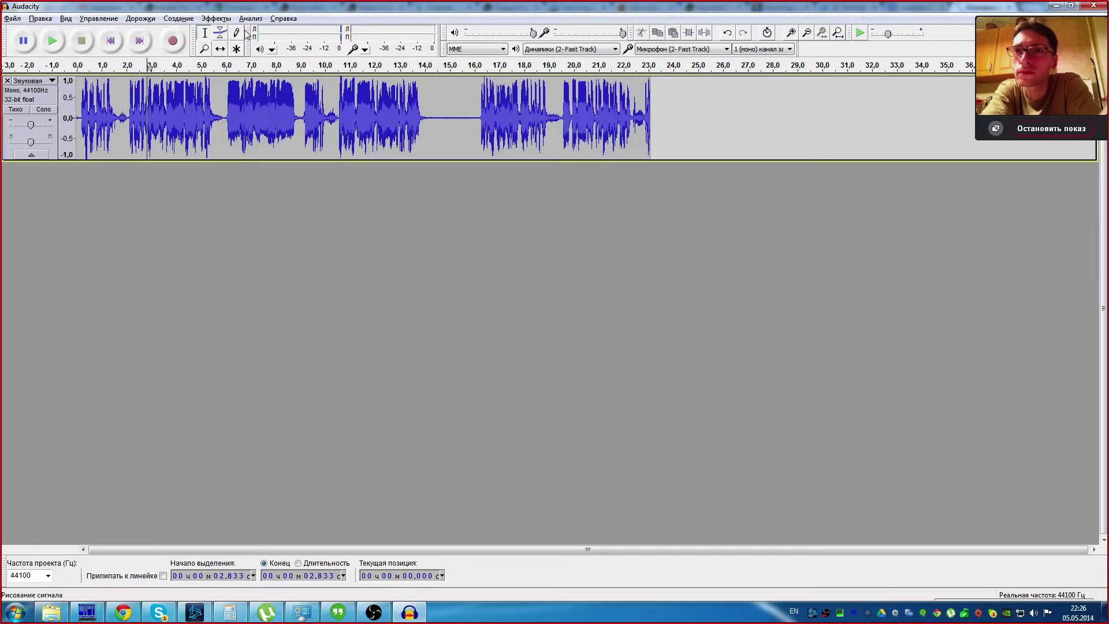
Step: Look up the keyboard shortcuts of the Edit (Правка) category in the preferences and close them without saving
left_click(428, 118)
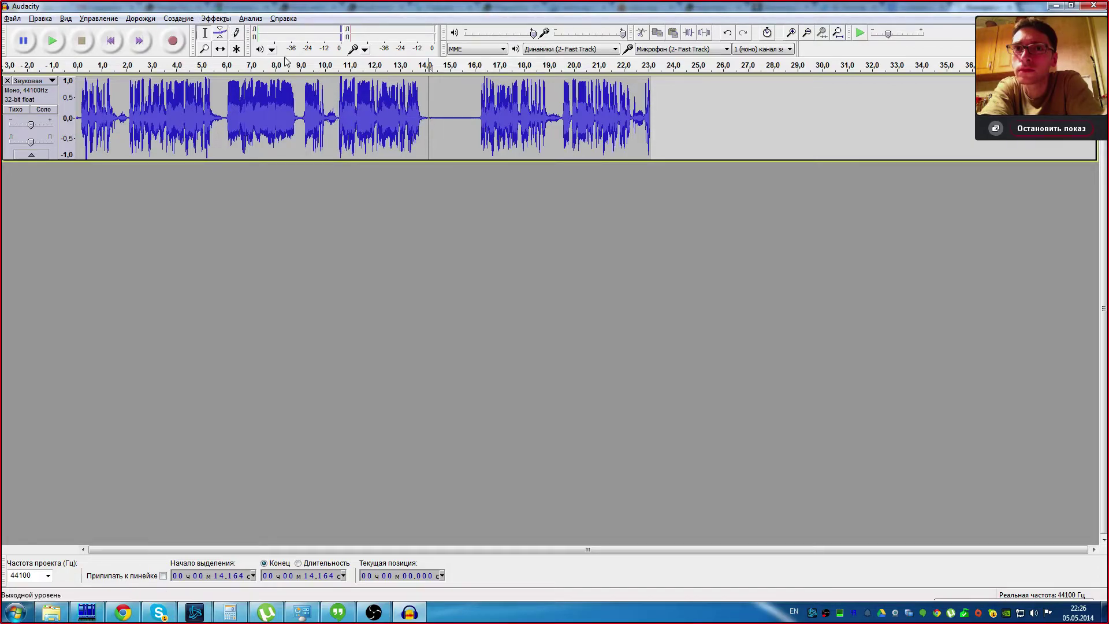
left_click(179, 19)
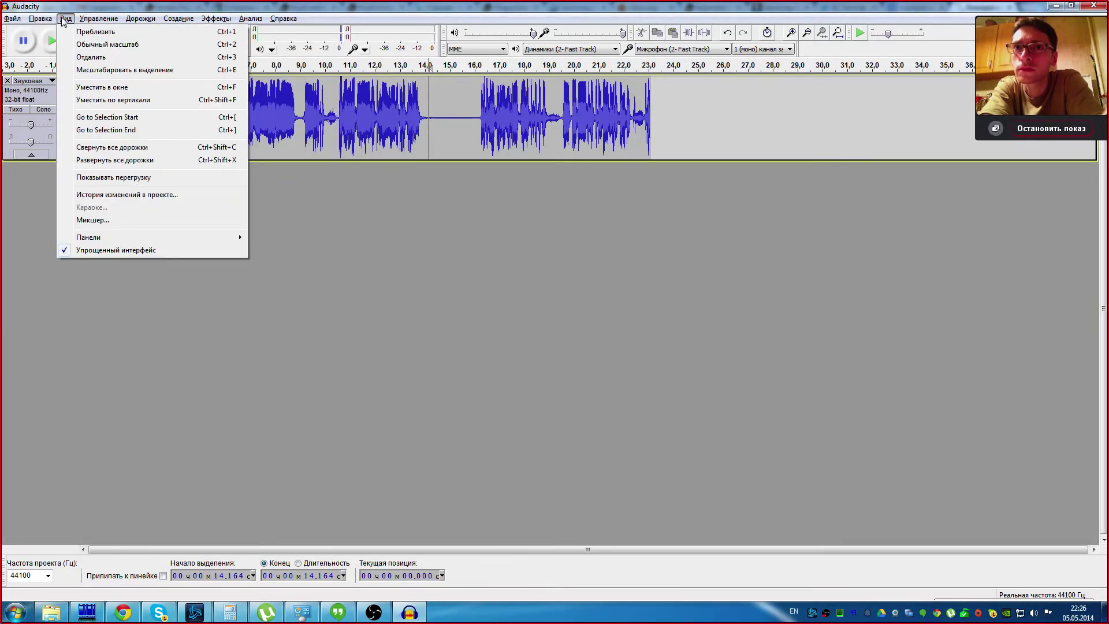
left_click(96, 253)
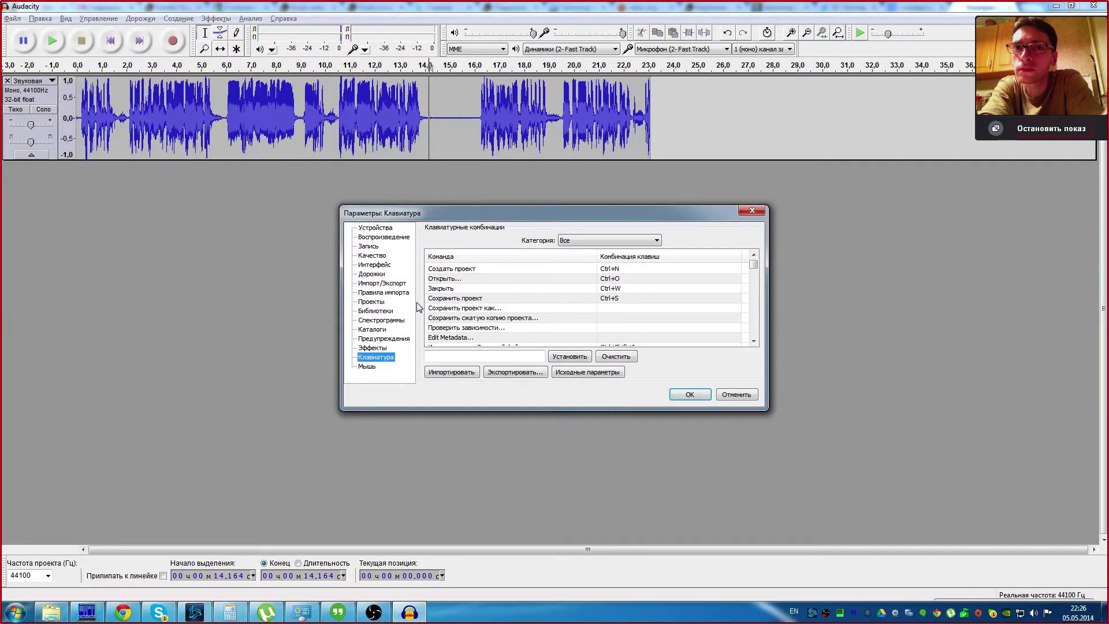
left_click(643, 240)
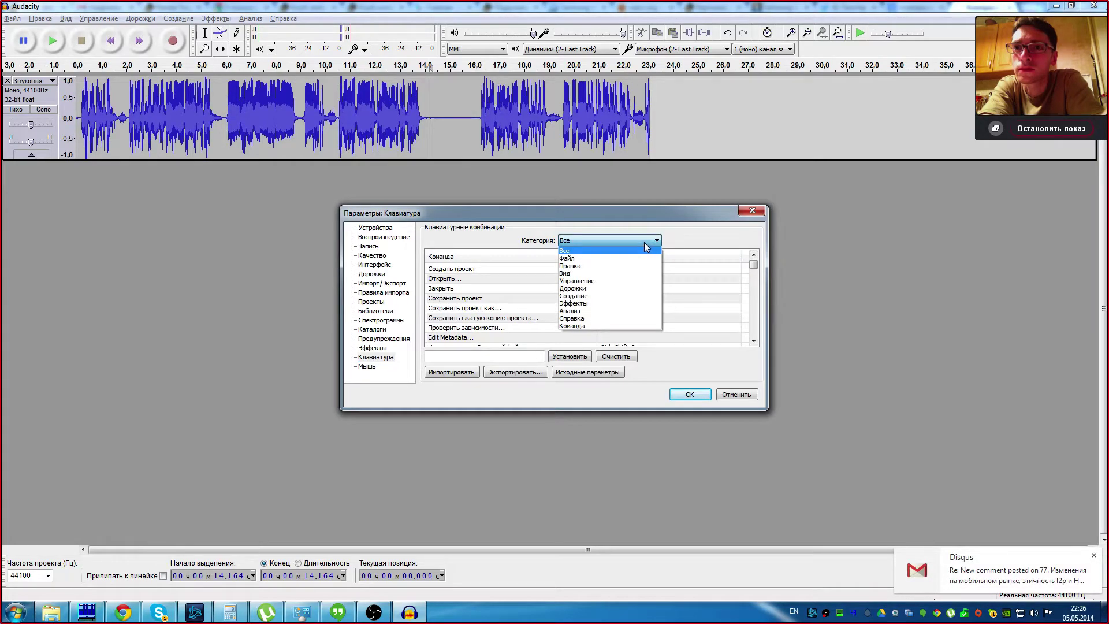
left_click(611, 265)
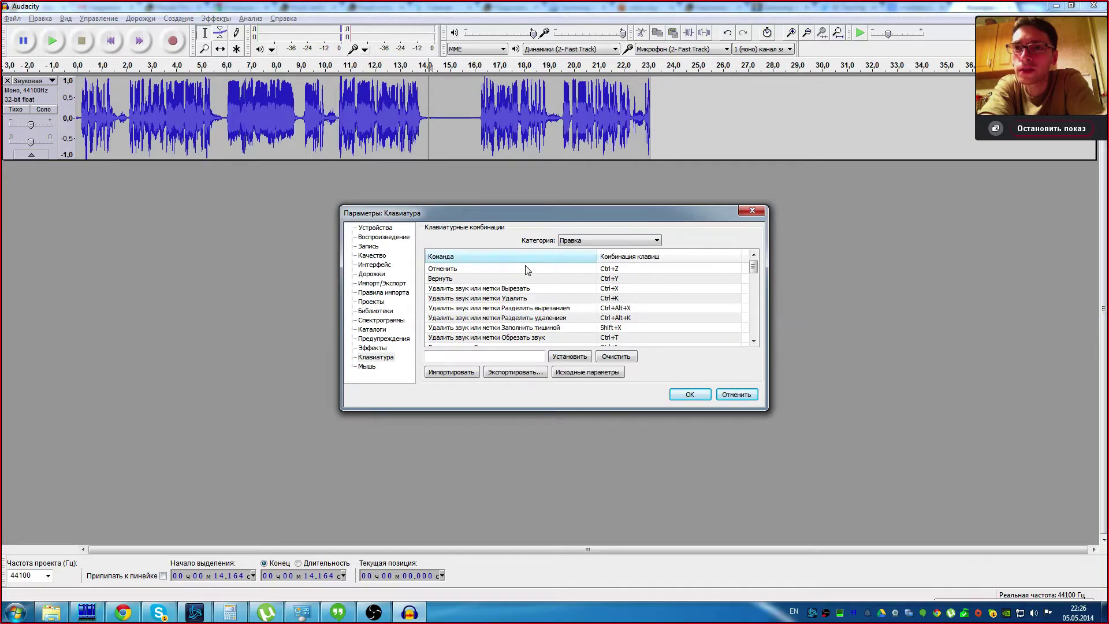
left_click(735, 395)
Step: Try deleting and then cutting the silent pause from about 14.3 to 15.9 s, undoing each removal
left_click_drag(431, 118, 470, 117)
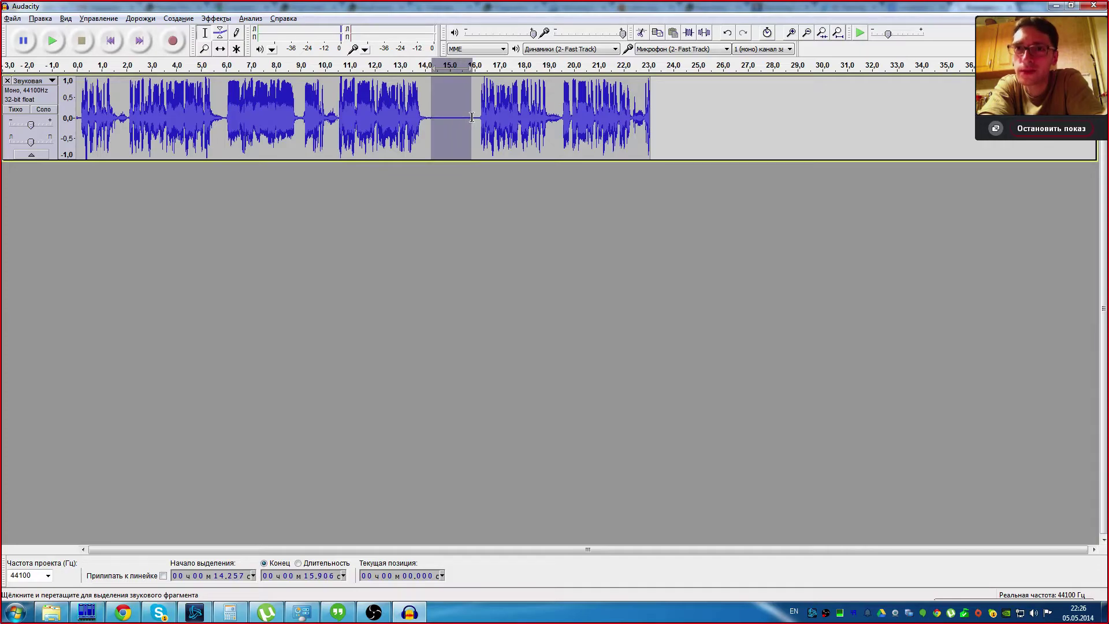
key("Delete")
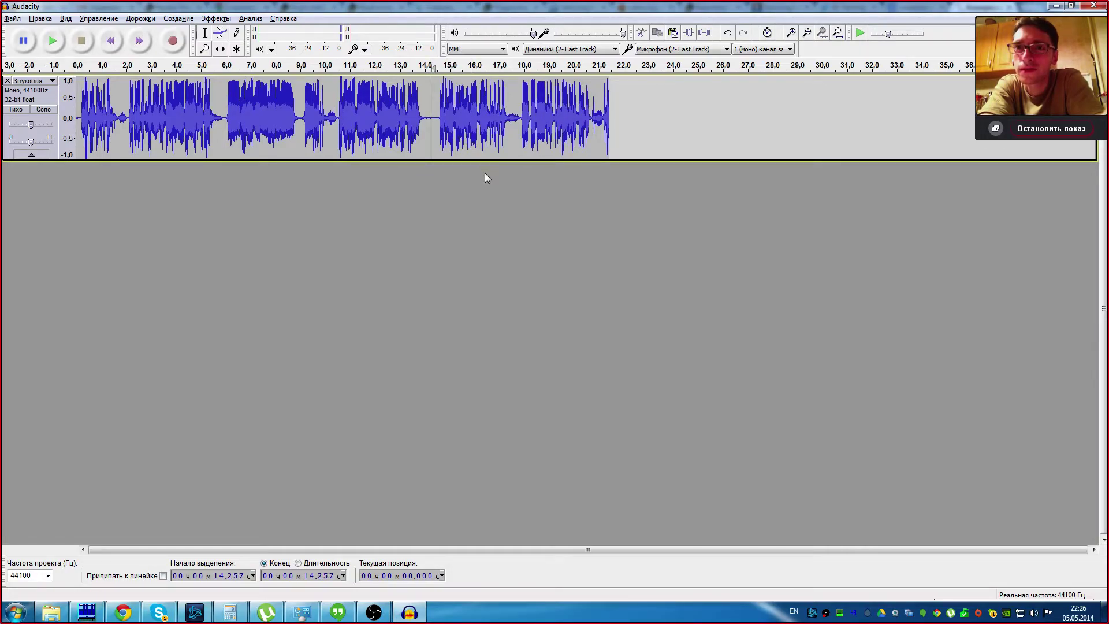
key("ctrl+z")
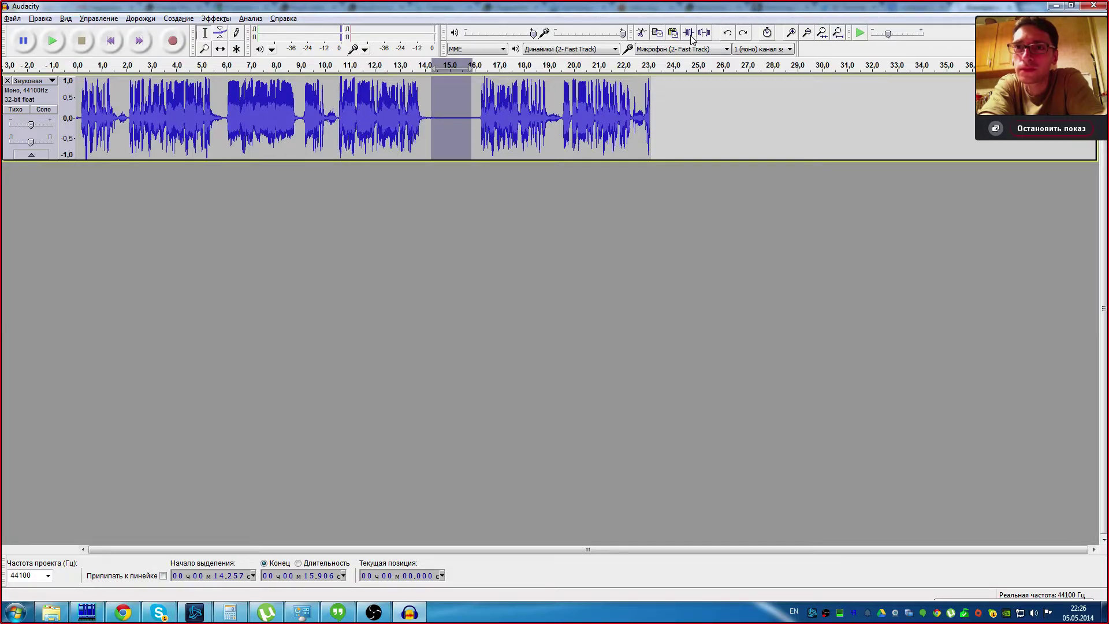
left_click(640, 33)
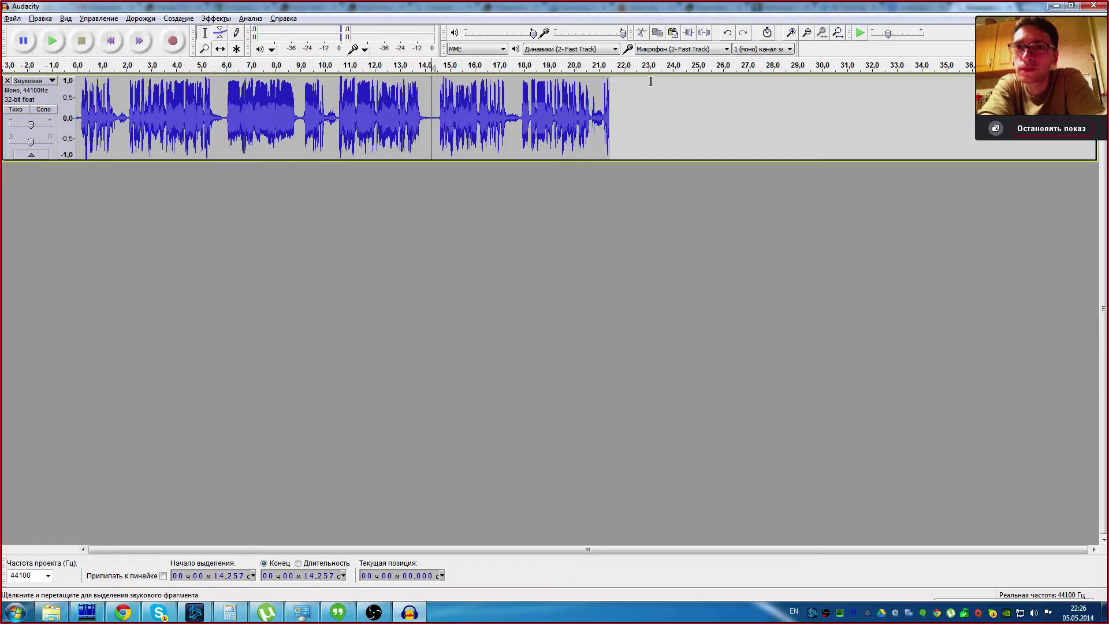
key("ctrl+z")
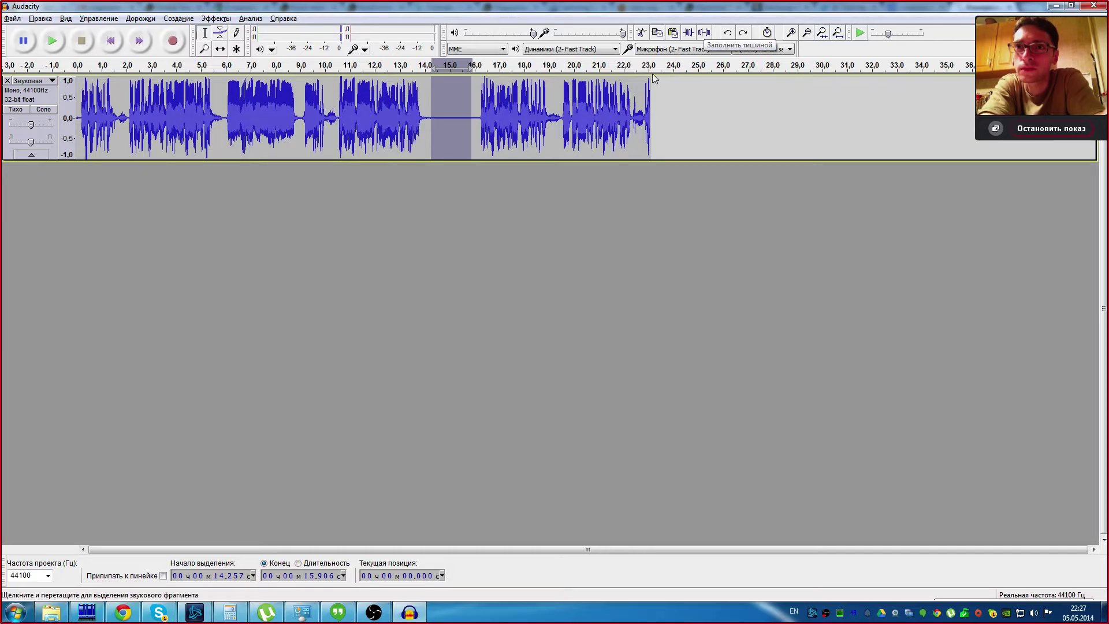
left_click_drag(427, 118, 479, 119)
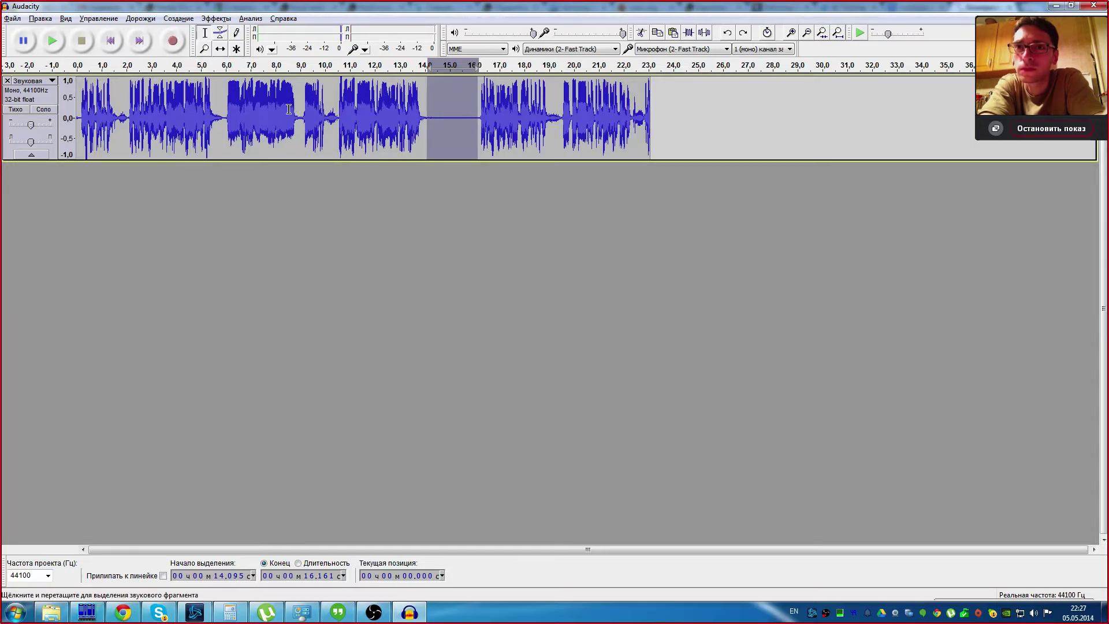
Step: Listen to the opening phrase from about 0.15 s and stop in the first gap between phrases
left_click(92, 113)
key("ctrl+1")
left_click(85, 100)
key("space")
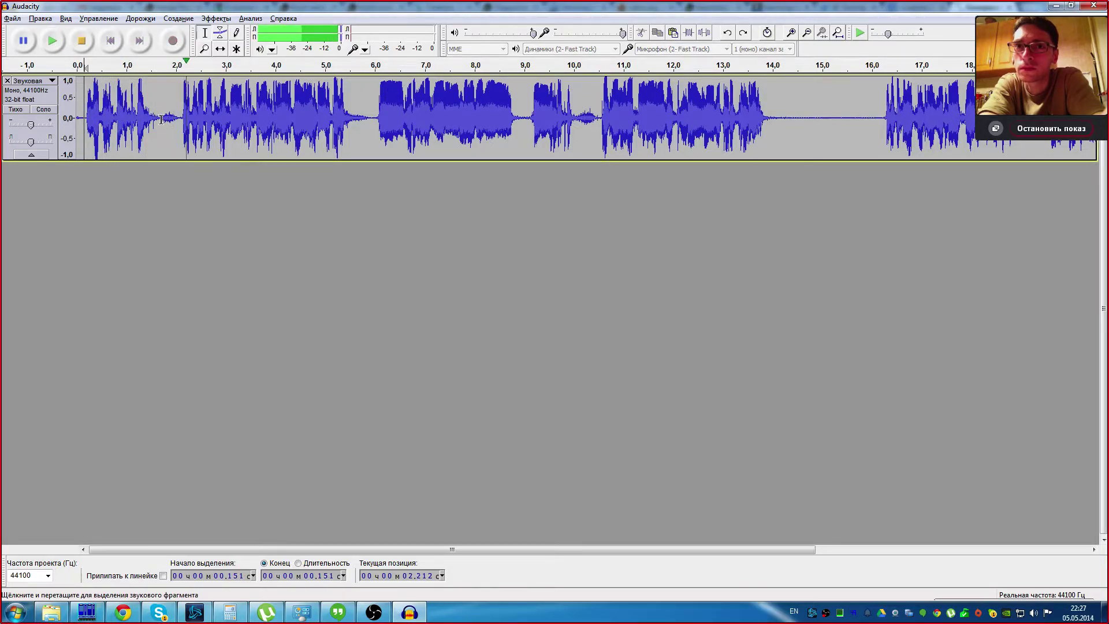
key("x")
Step: Replace the quiet noise between about 1.68 and 2.10 s with silence
left_click_drag(158, 115, 180, 114)
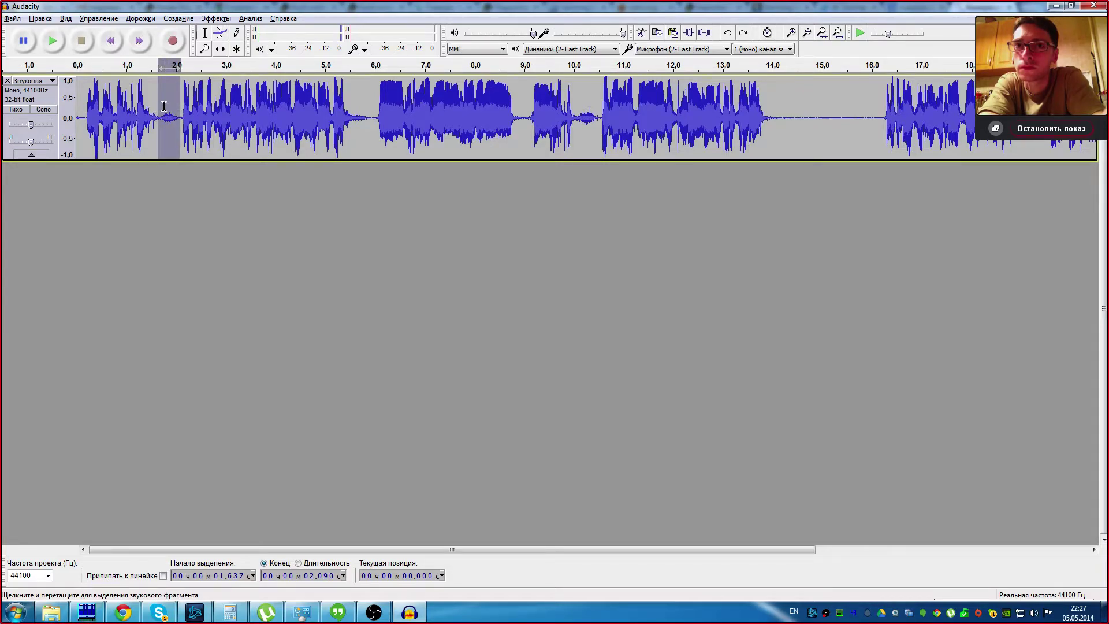
left_click(156, 115)
left_click_drag(162, 115, 182, 115)
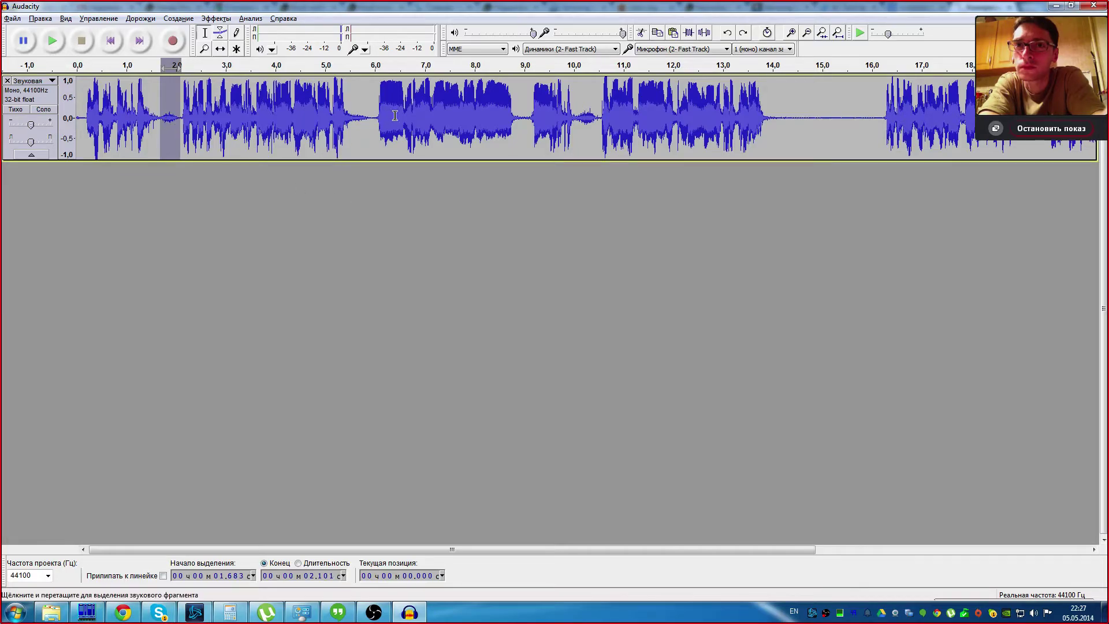
left_click(705, 33)
Step: Play the track from about 1.3 s to check the transition into the silenced gap
left_click(143, 145)
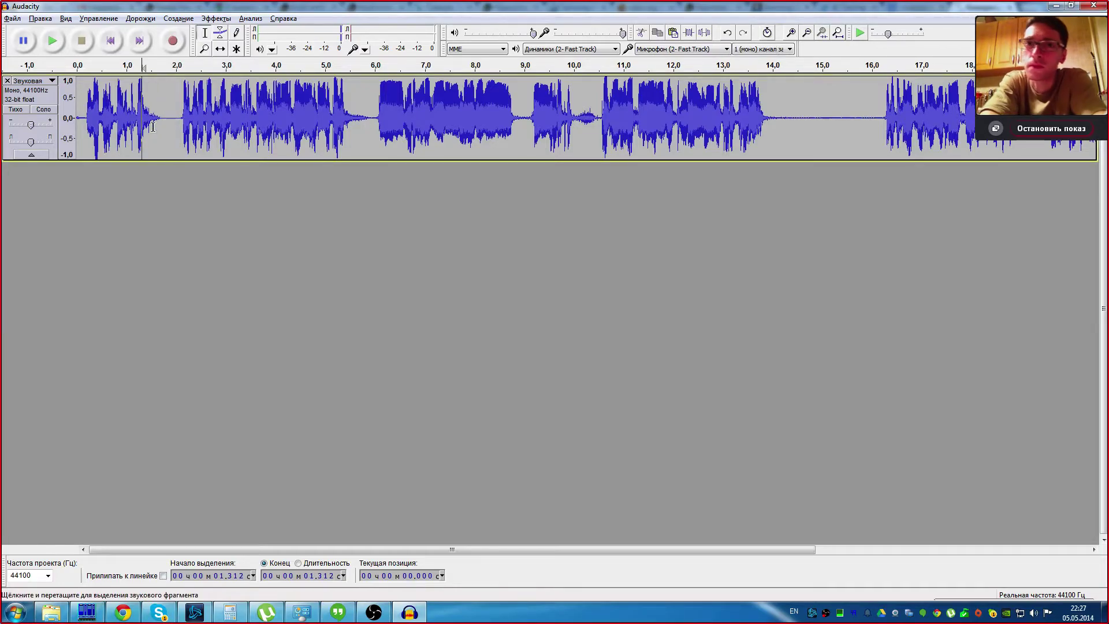
scroll(173, 144, "up", 1)
key("space")
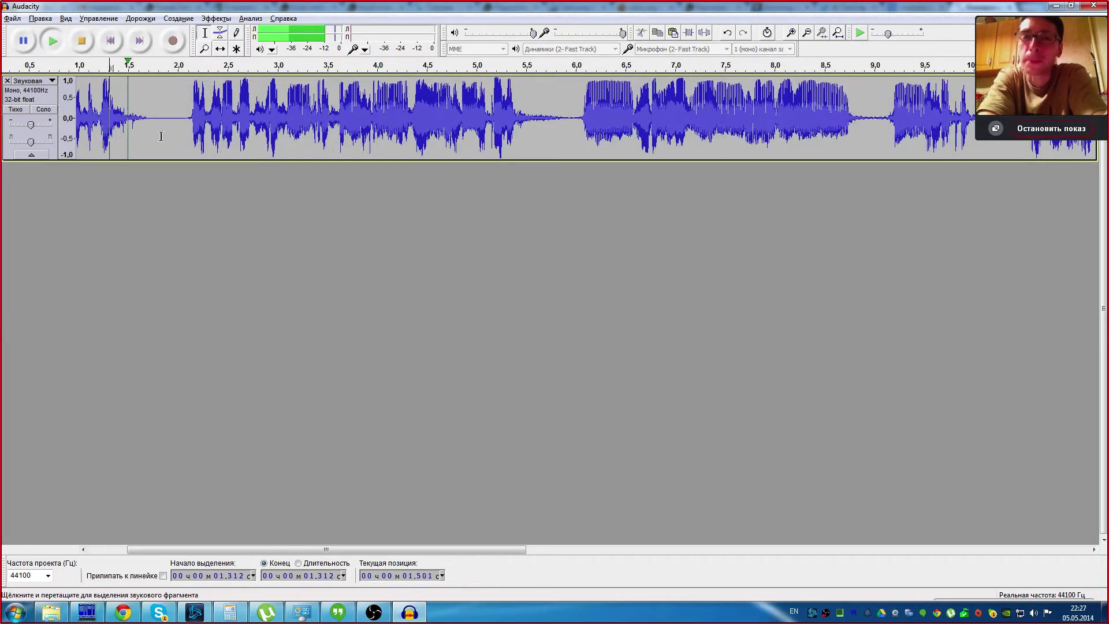
key("space")
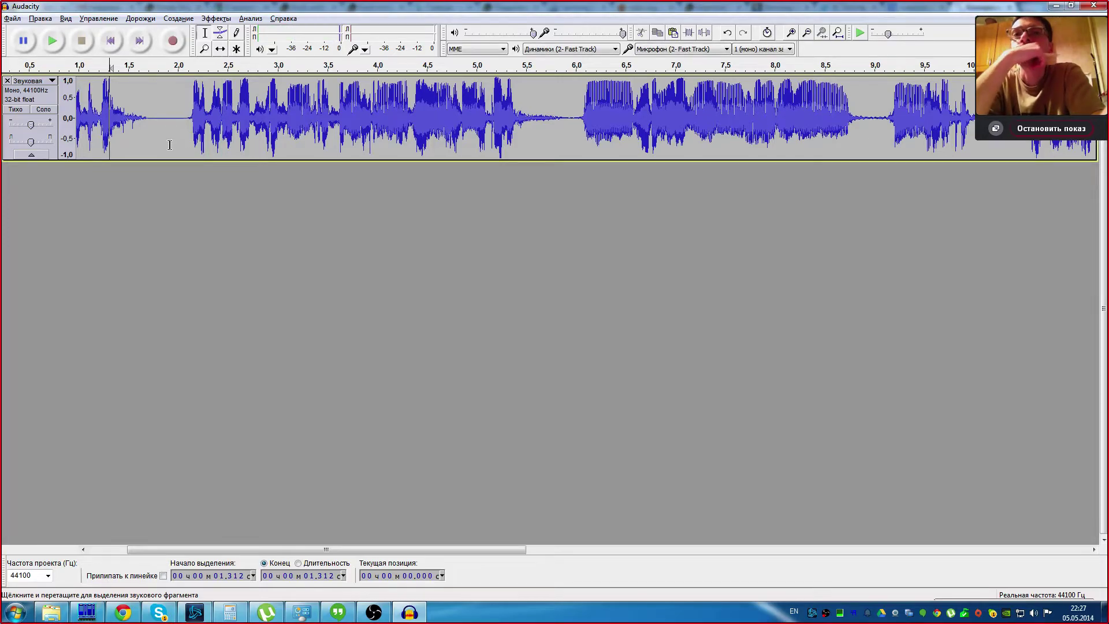
Step: Fade out (Плавное затухание) the end of the first phrase between about 1.44 and 1.69 s
scroll(161, 141, "left", 3)
left_click(245, 120)
left_click_drag(243, 120, 228, 130)
key("ctrl+1")
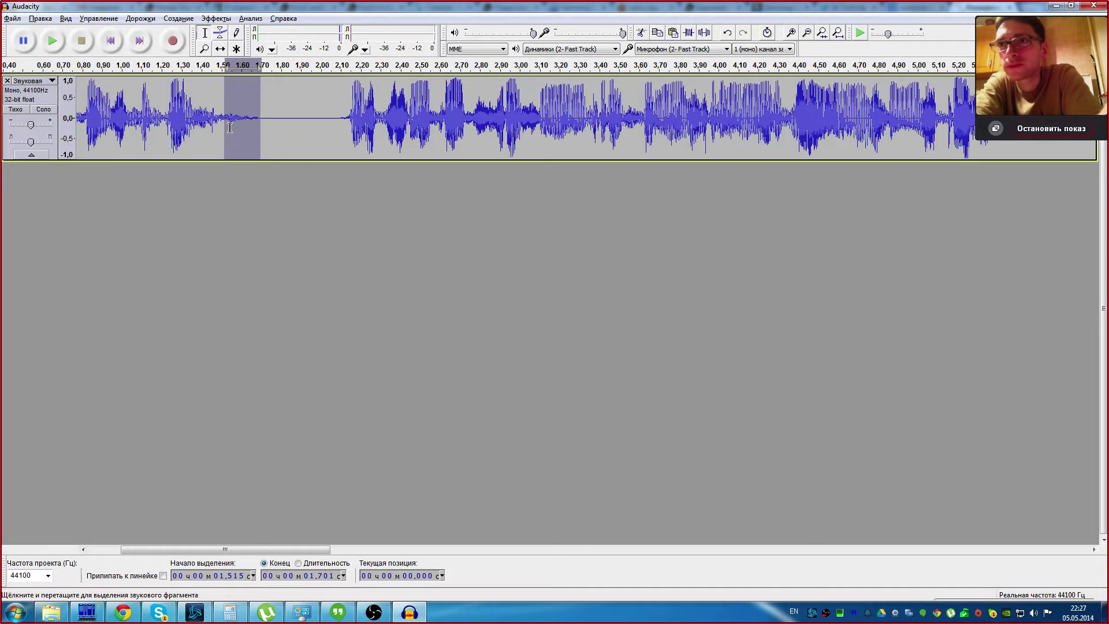
left_click_drag(228, 131, 258, 137)
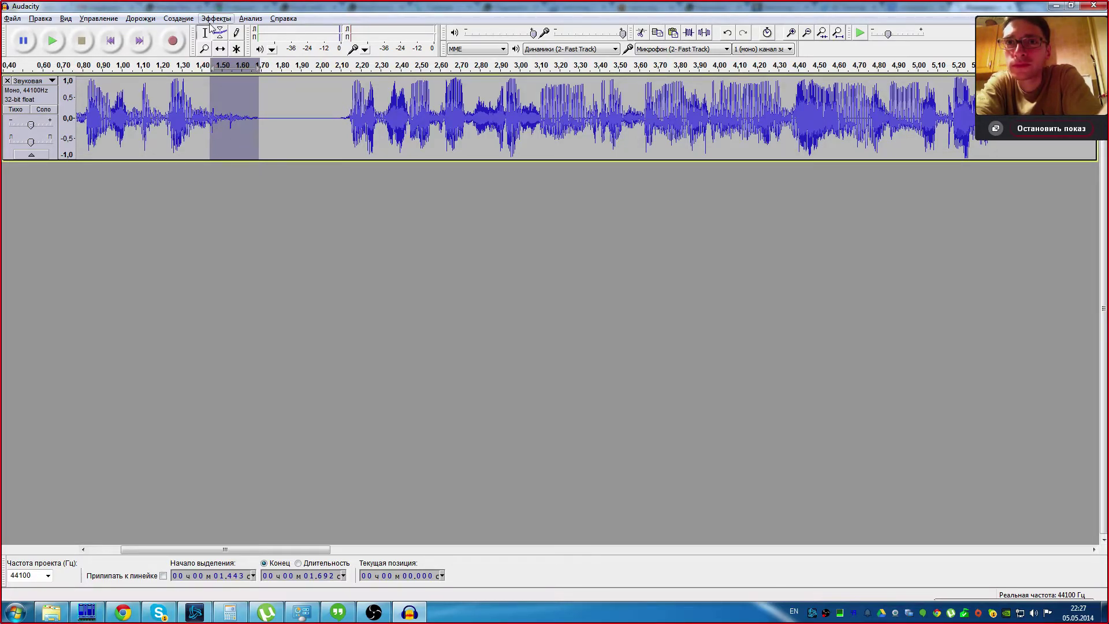
left_click(191, 18)
mouse_move(203, 19)
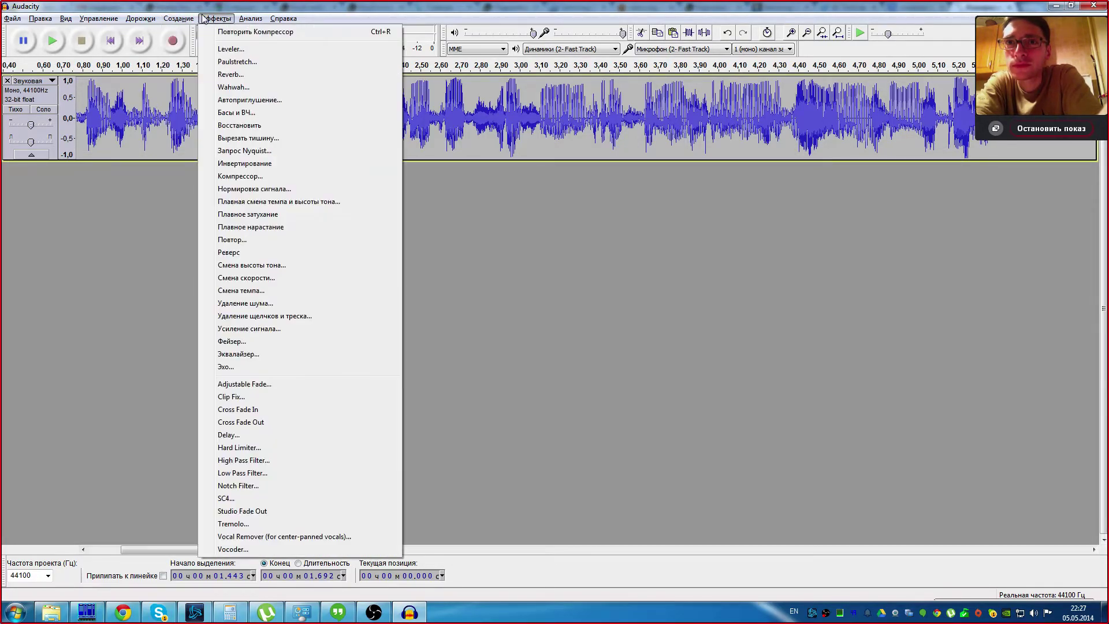
left_click(249, 215)
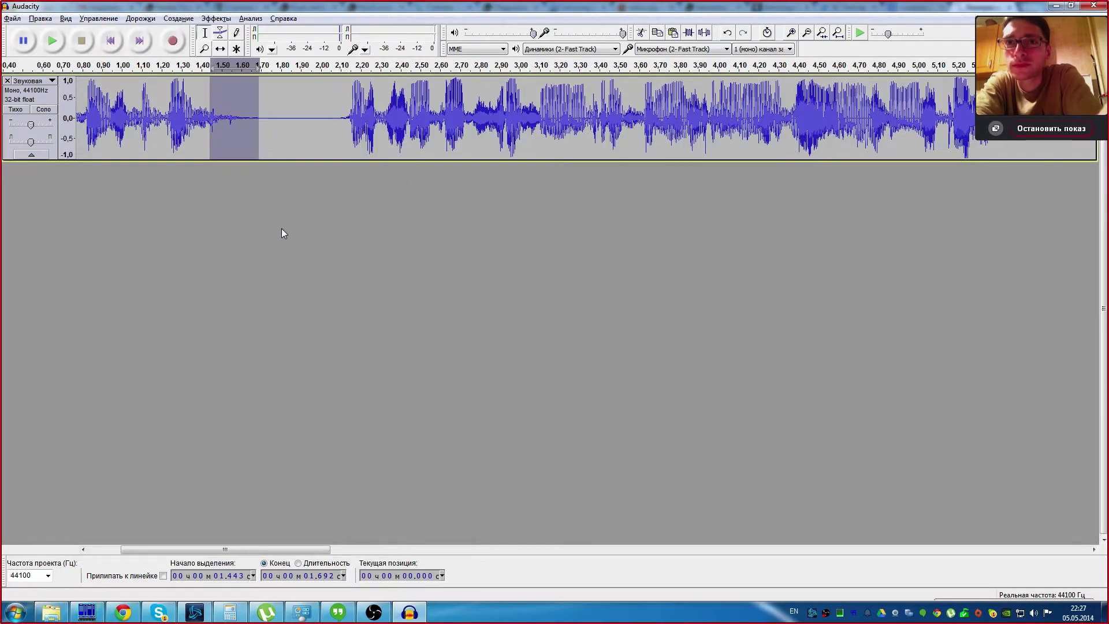
Step: Fade in (Плавное нарастание) the start of the second phrase between about 2.10 and 2.19 s
left_click(248, 123)
left_click_drag(341, 118, 359, 117)
left_click(216, 19)
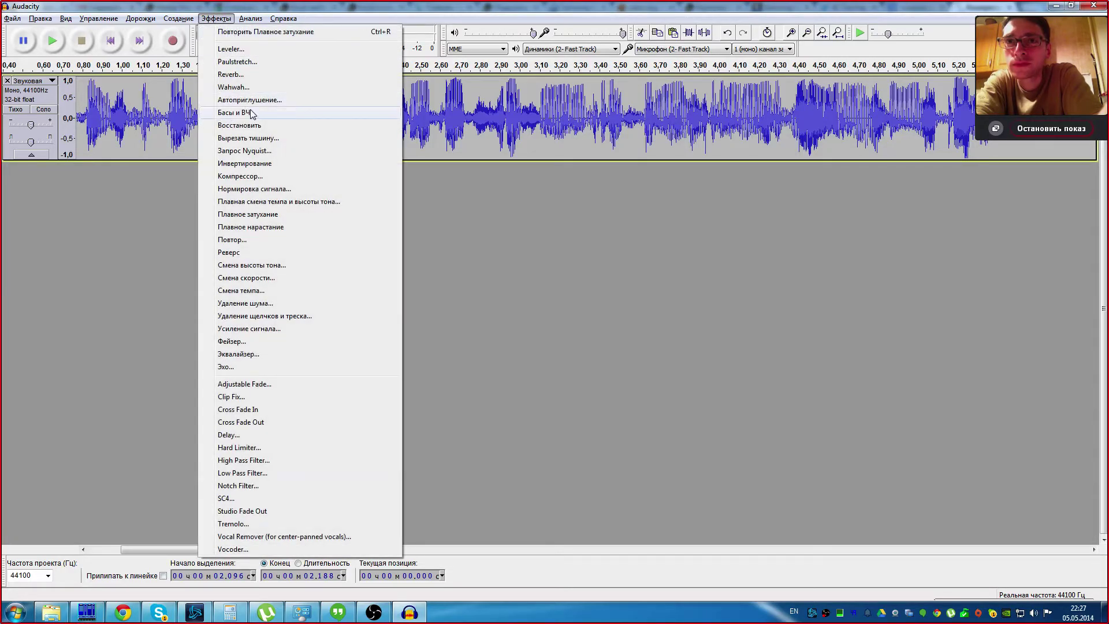
left_click(248, 215)
left_click(317, 115)
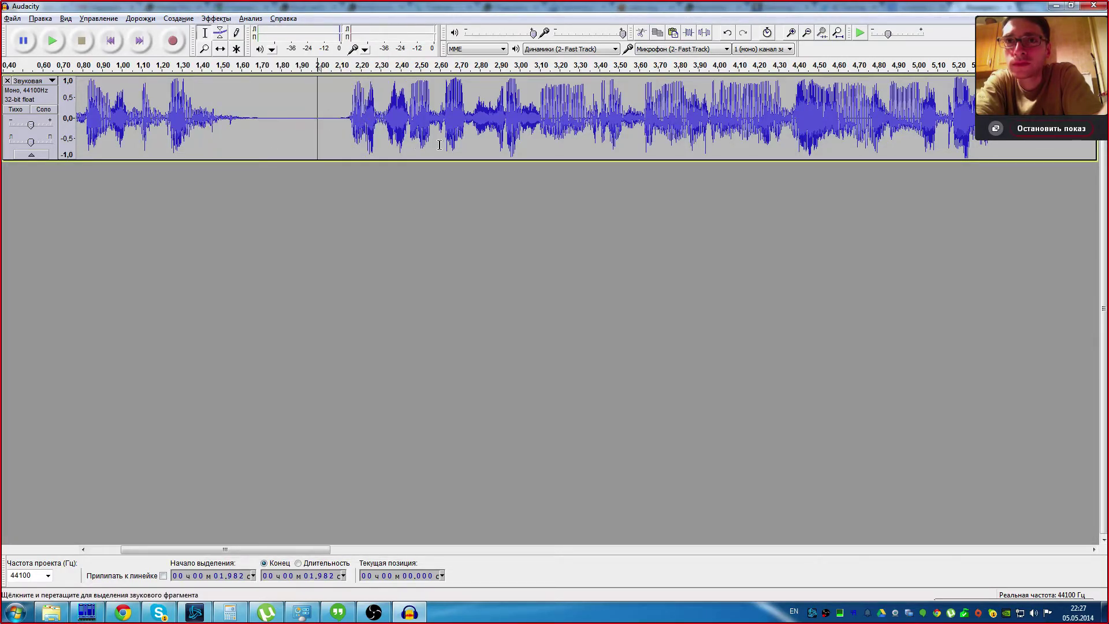
key("ctrl+3")
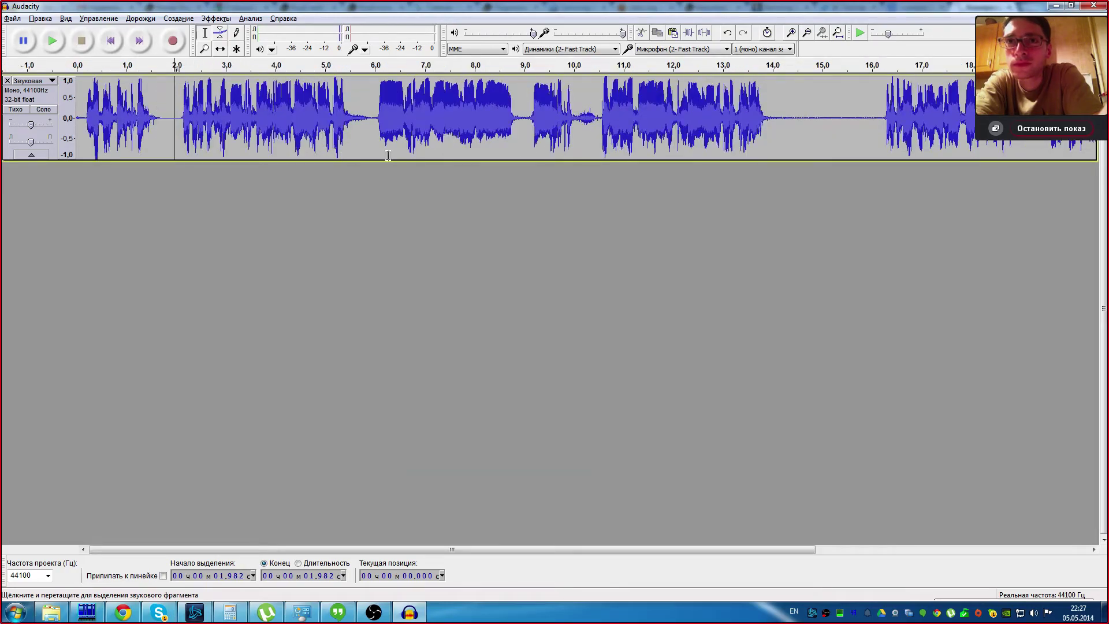
key("ctrl+3")
Step: Mark the long pause between about 14.14 and 16.18 s, and extend the selection to the entire voice track
left_click_drag(427, 118, 478, 118)
key("shift")
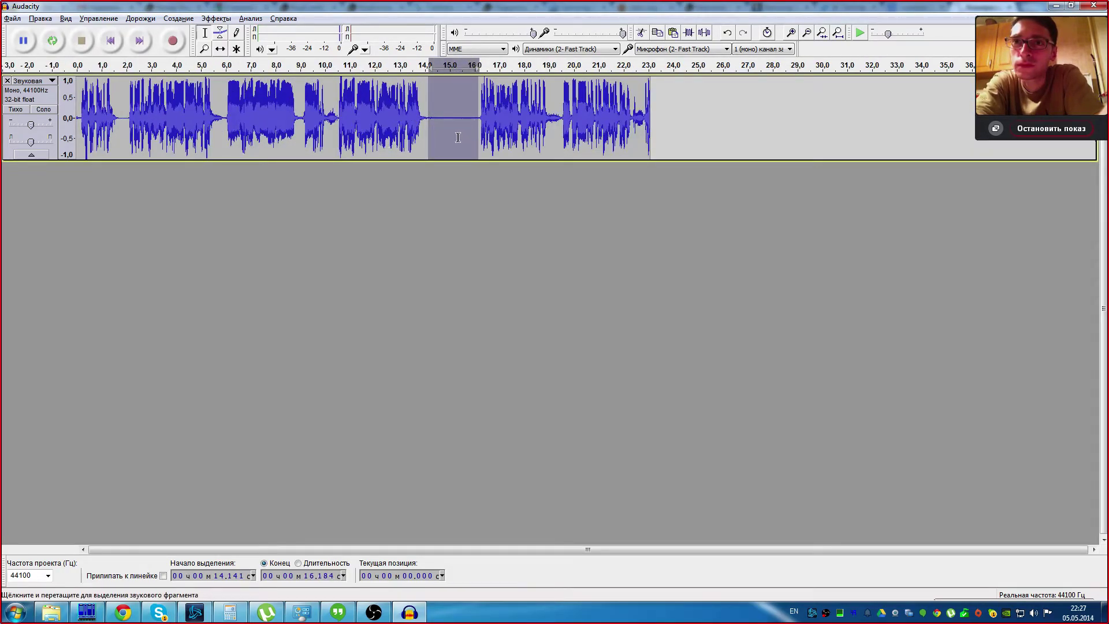
key("ctrl+a")
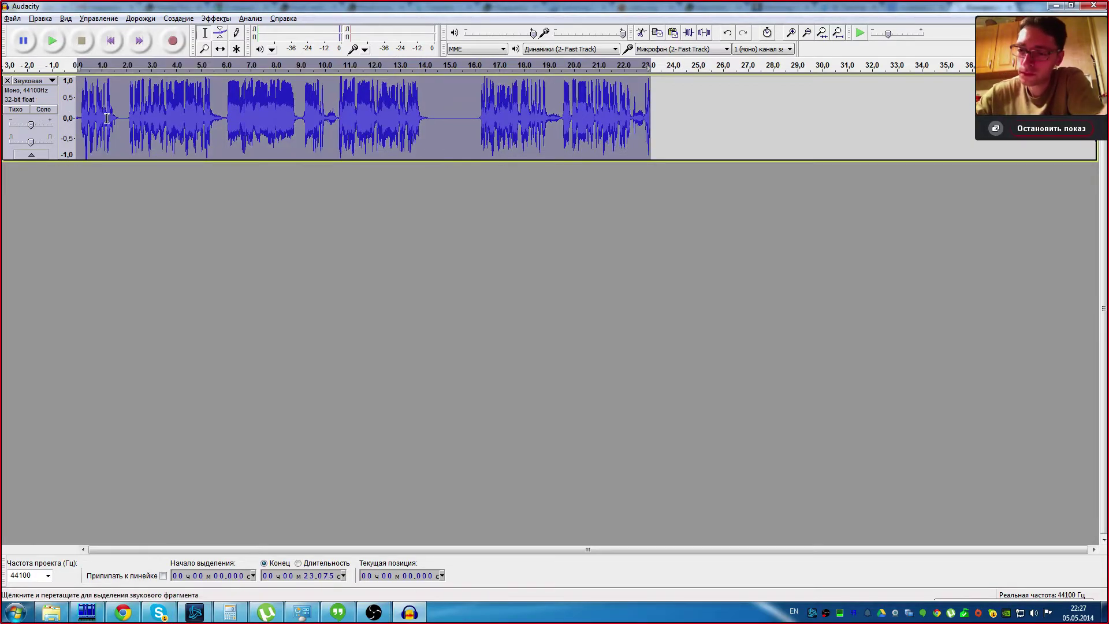
Step: Try Truncate Silence (Вырезать тишину) on the whole track with 200 ms minimum, 1000 ms maximum, 4:1 compression and a -20 dB threshold, and undo it
left_click(218, 20)
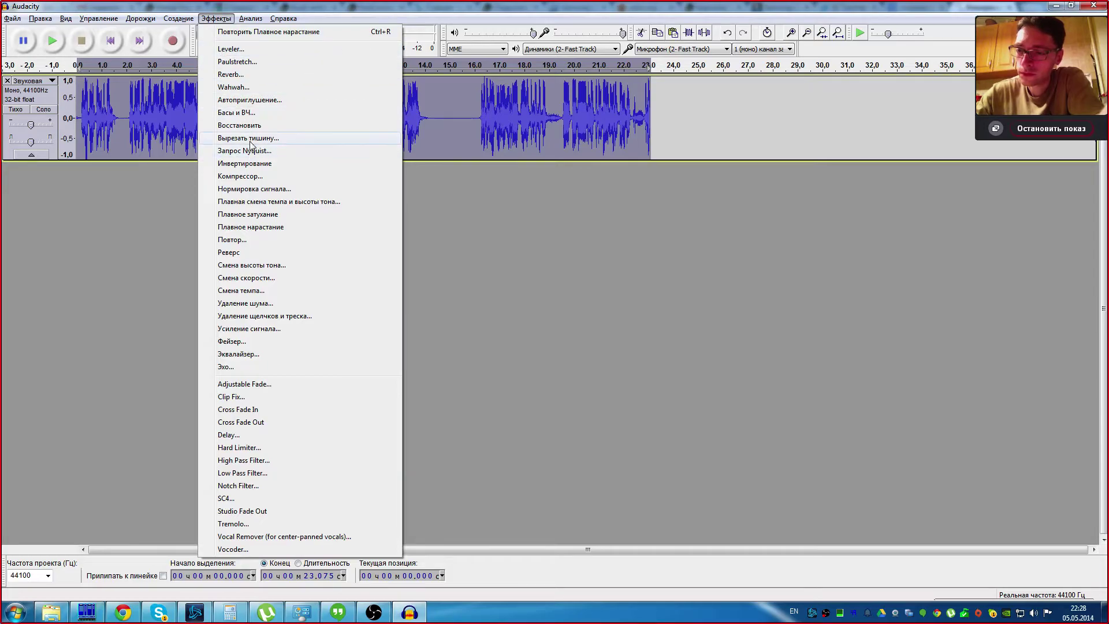
left_click(276, 7)
left_click(210, 11)
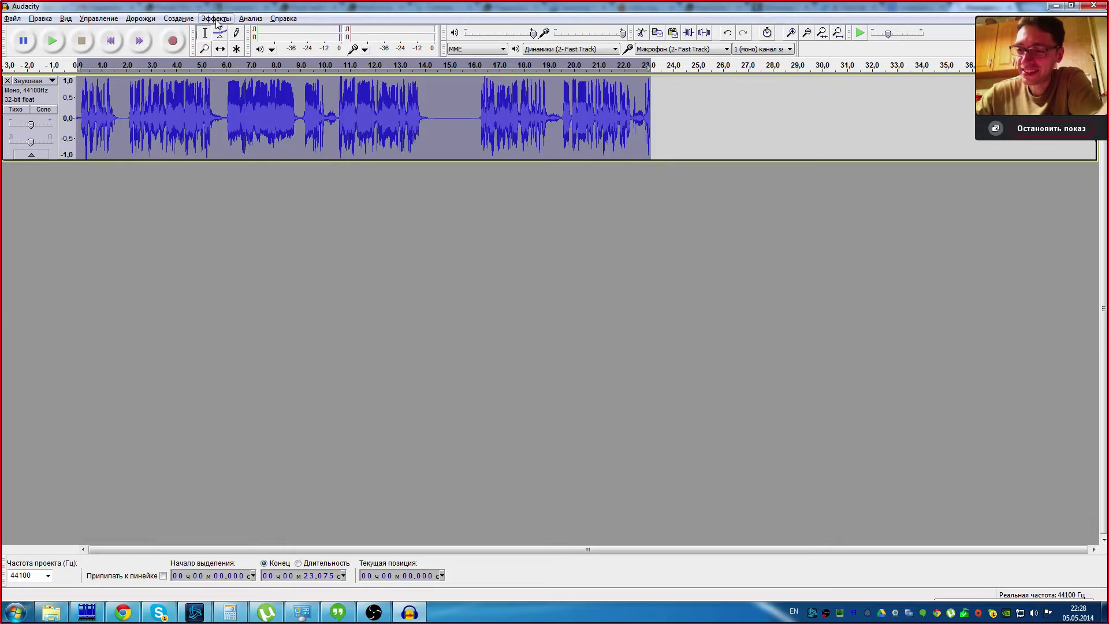
left_click(216, 18)
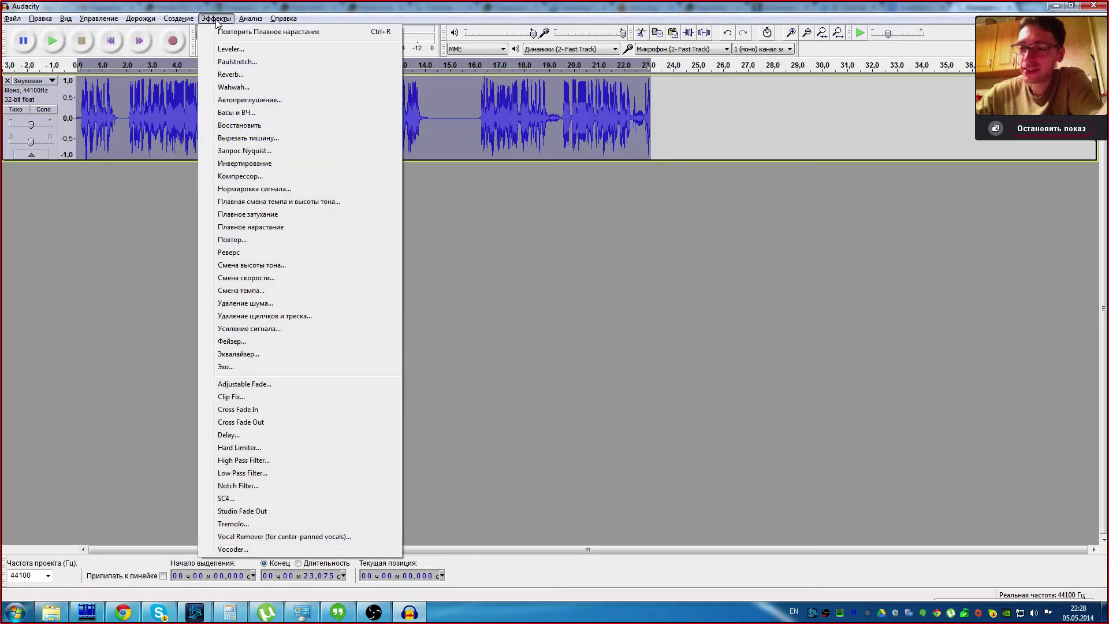
left_click(225, 141)
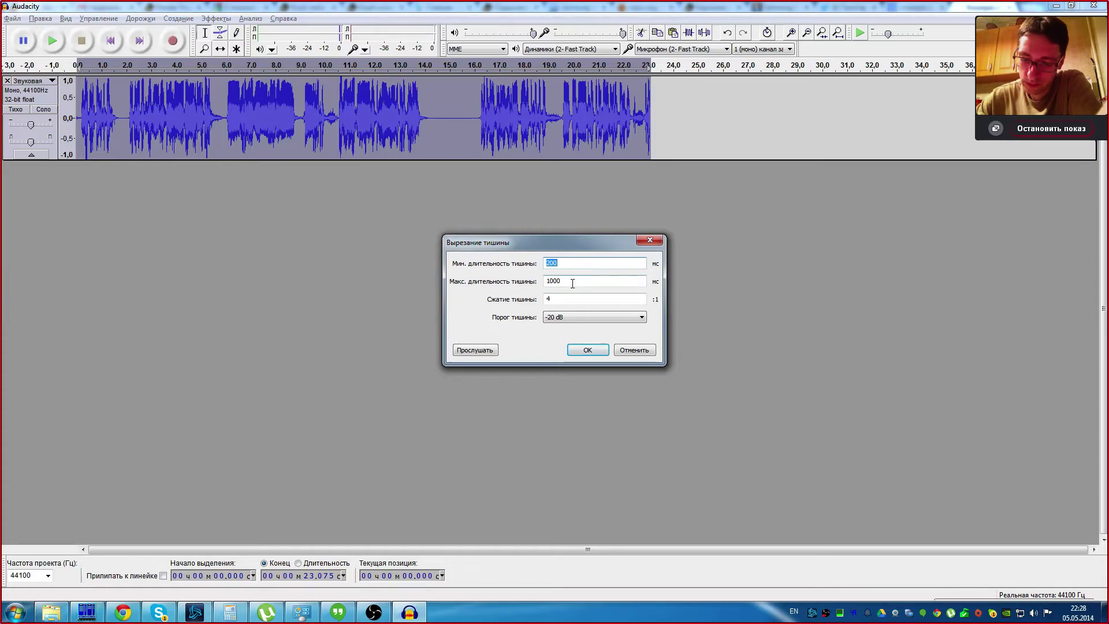
left_click(580, 318)
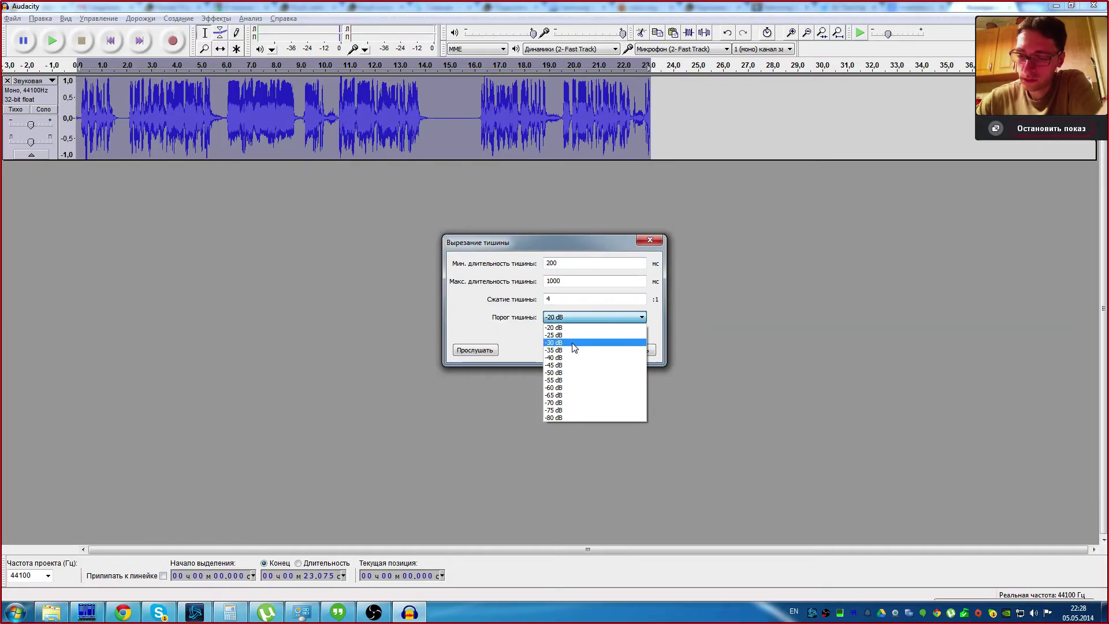
left_click(571, 327)
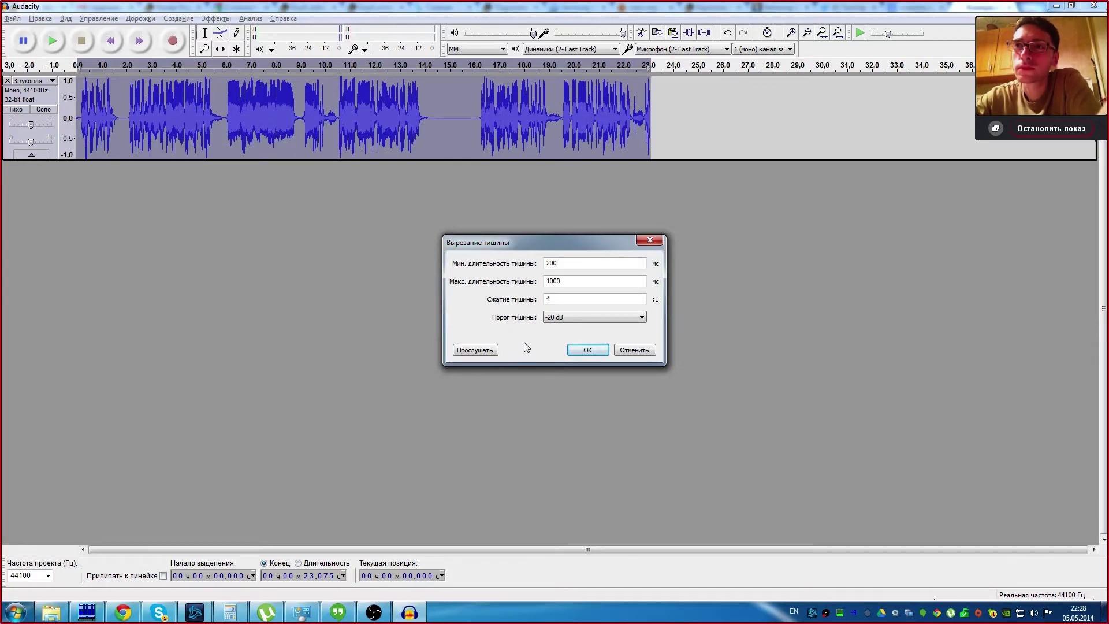
left_click(584, 350)
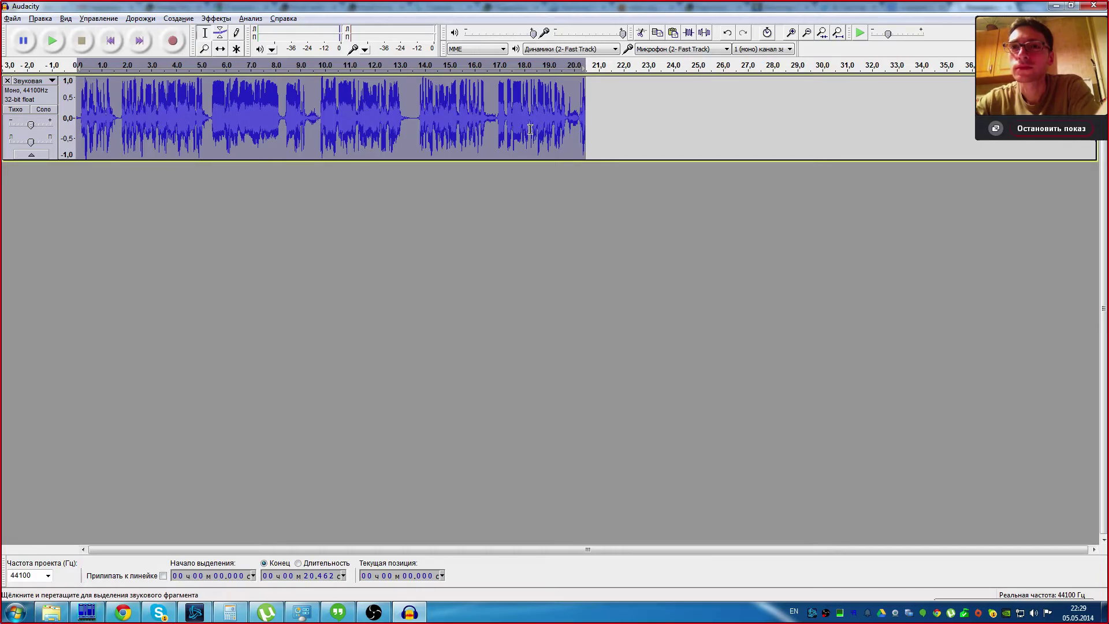
key("ctrl+z")
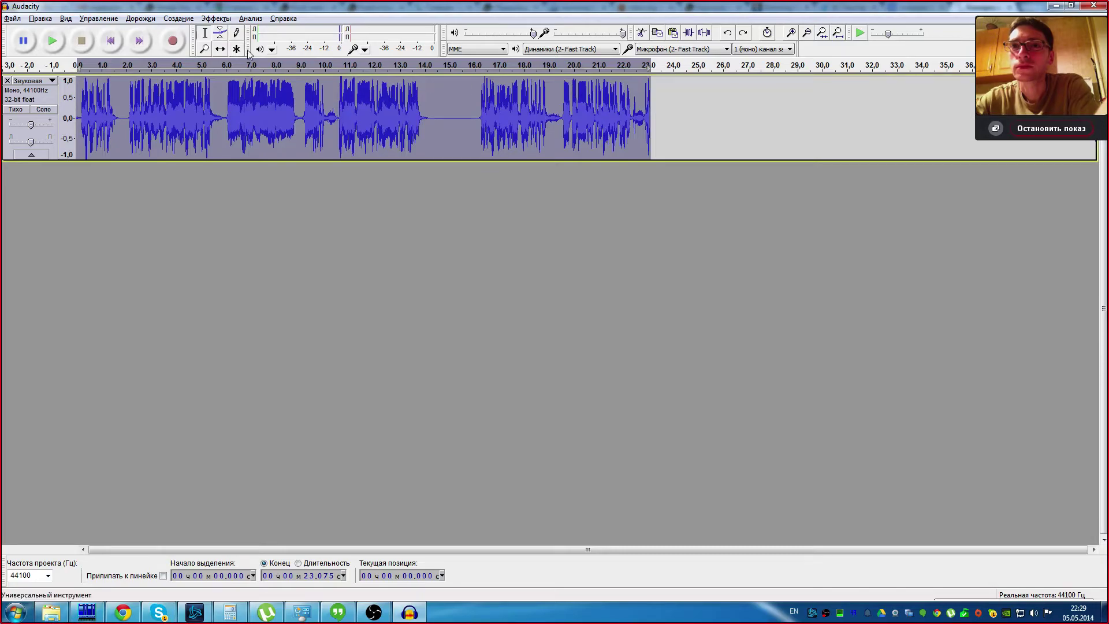
Step: Shorten the pauses across the selected track with Truncate Silence (Вырезать тишину) at 200 ms minimum, 1000 ms maximum, 4:1 and -20 dB
left_click(212, 21)
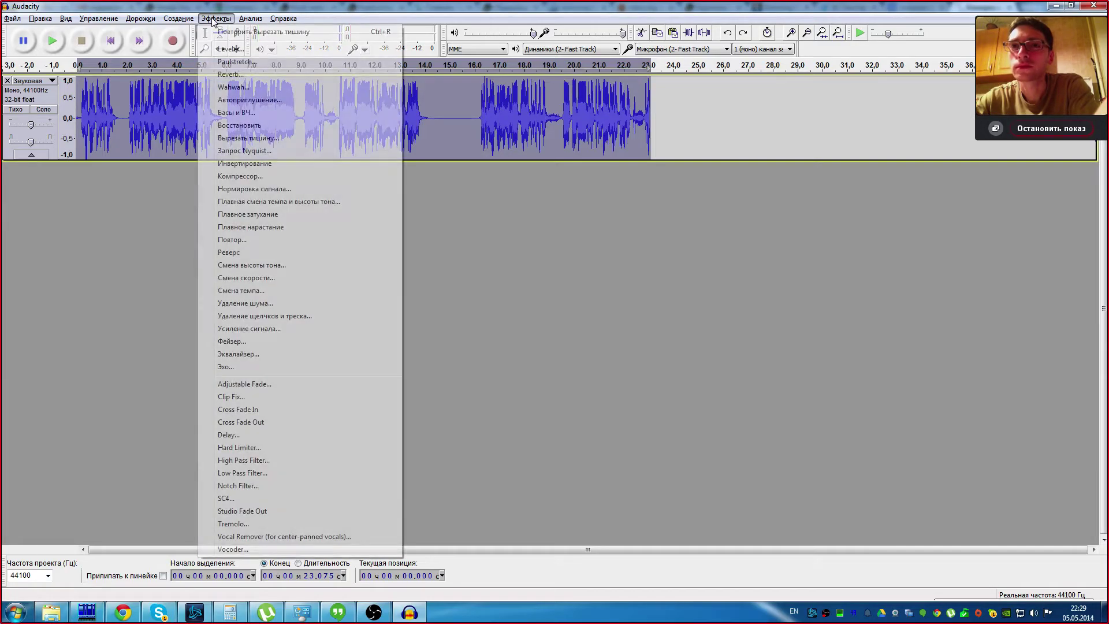
left_click(248, 137)
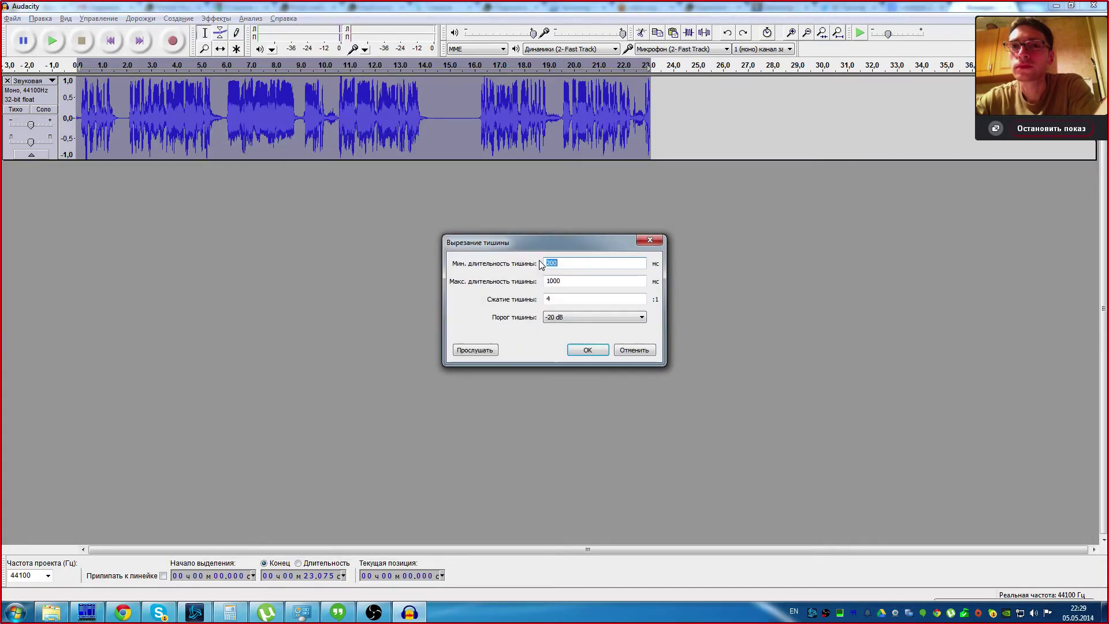
left_click(588, 349)
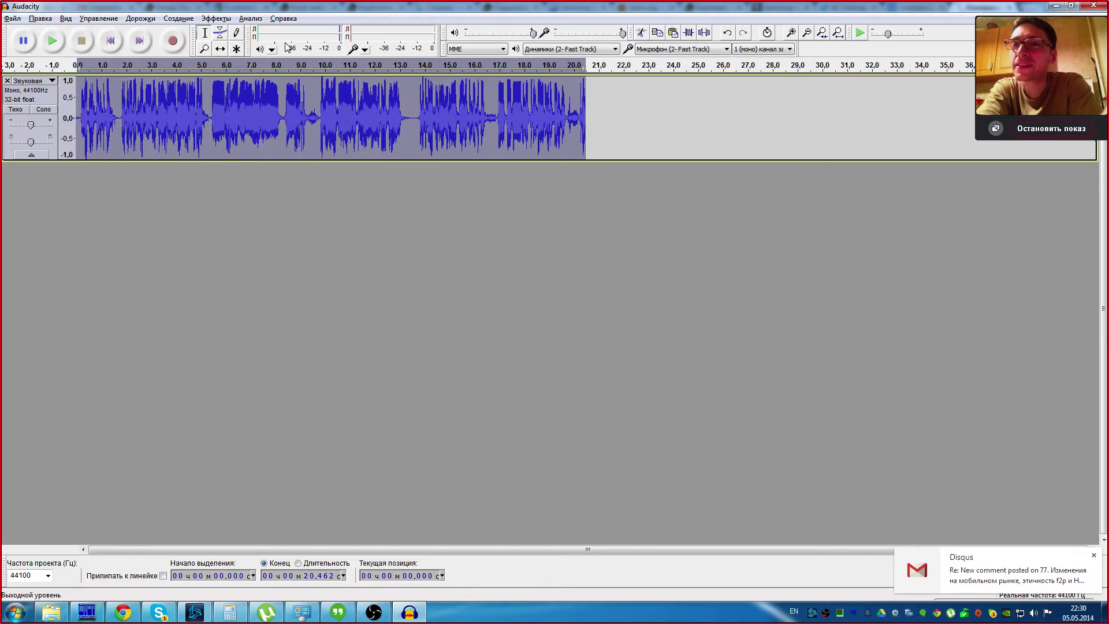
left_click(216, 18)
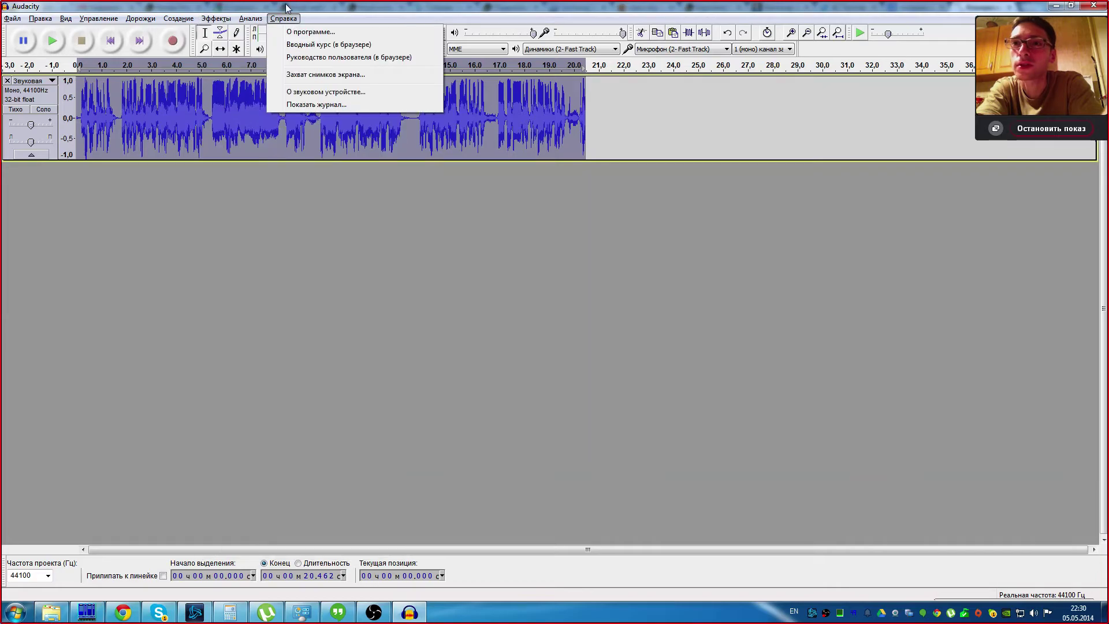
left_click(315, 25)
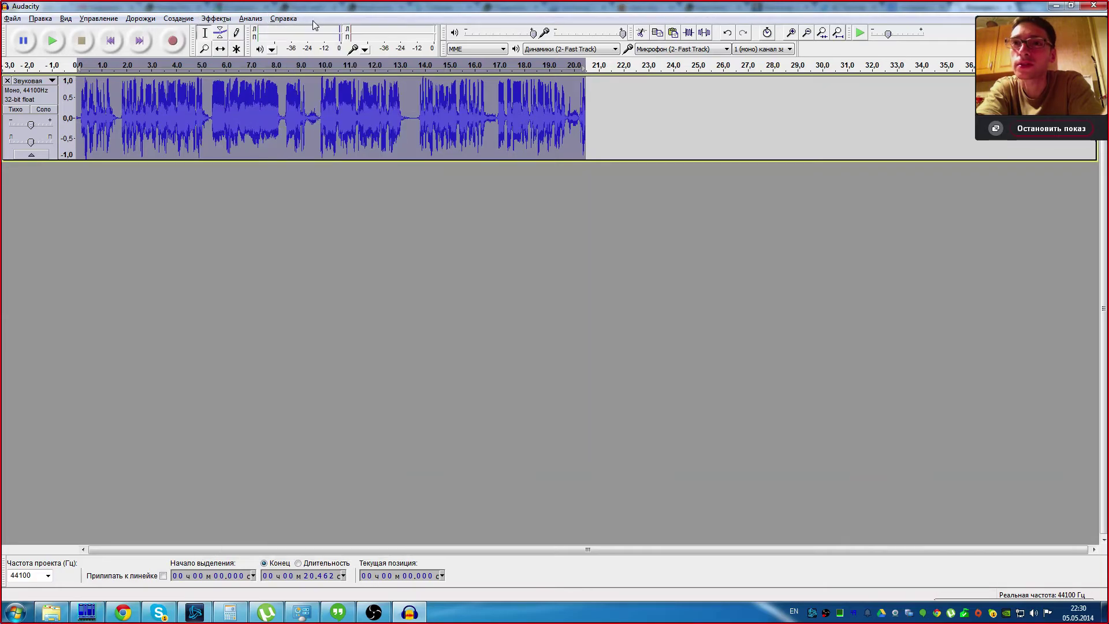
Step: Examine the mono and stereo recording channel options and the available project sample rates without changing them
left_click(758, 51)
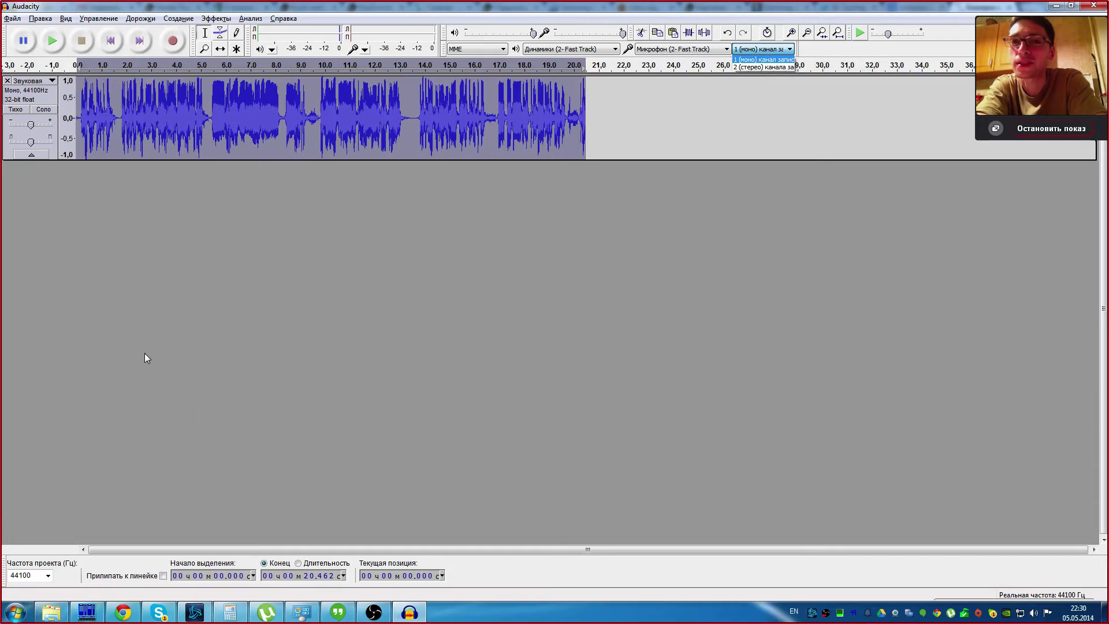
left_click(35, 95)
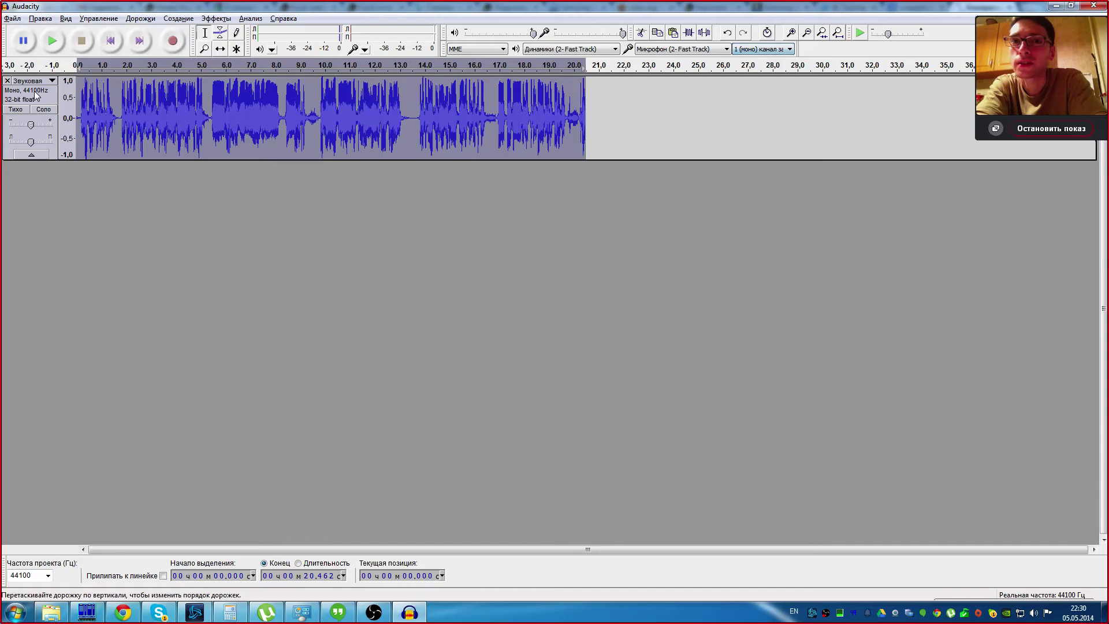
left_click(291, 145)
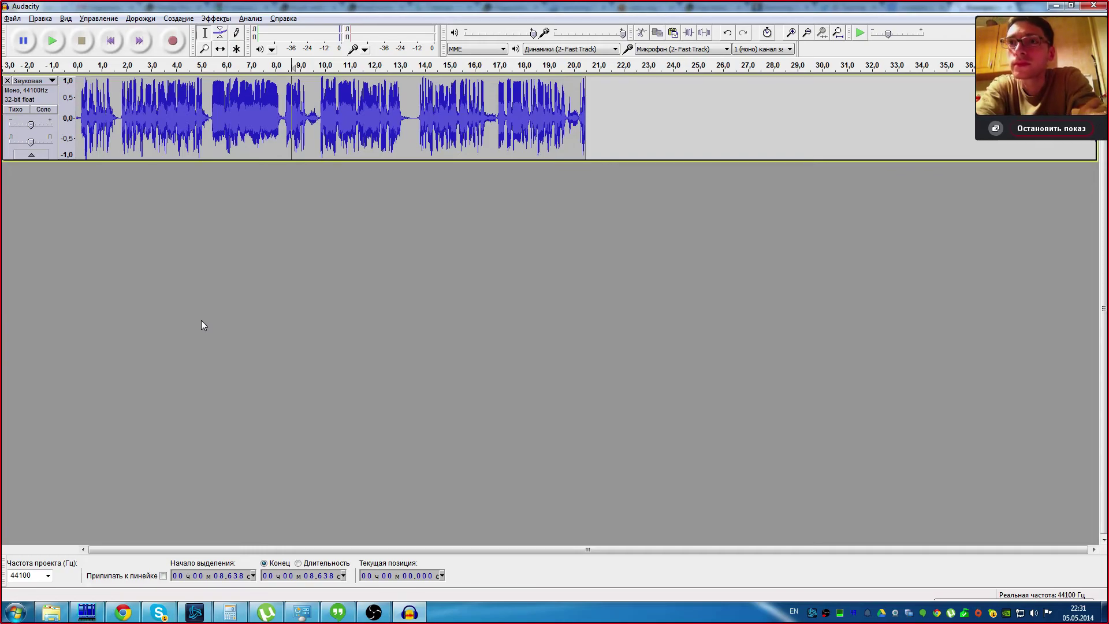
left_click(48, 575)
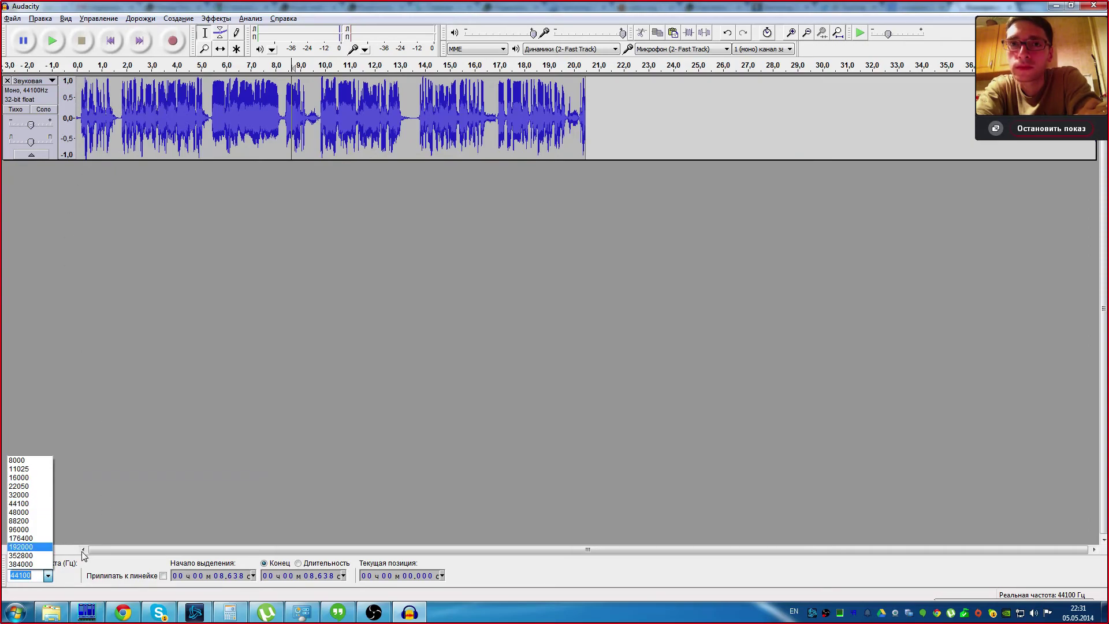
left_click(48, 576)
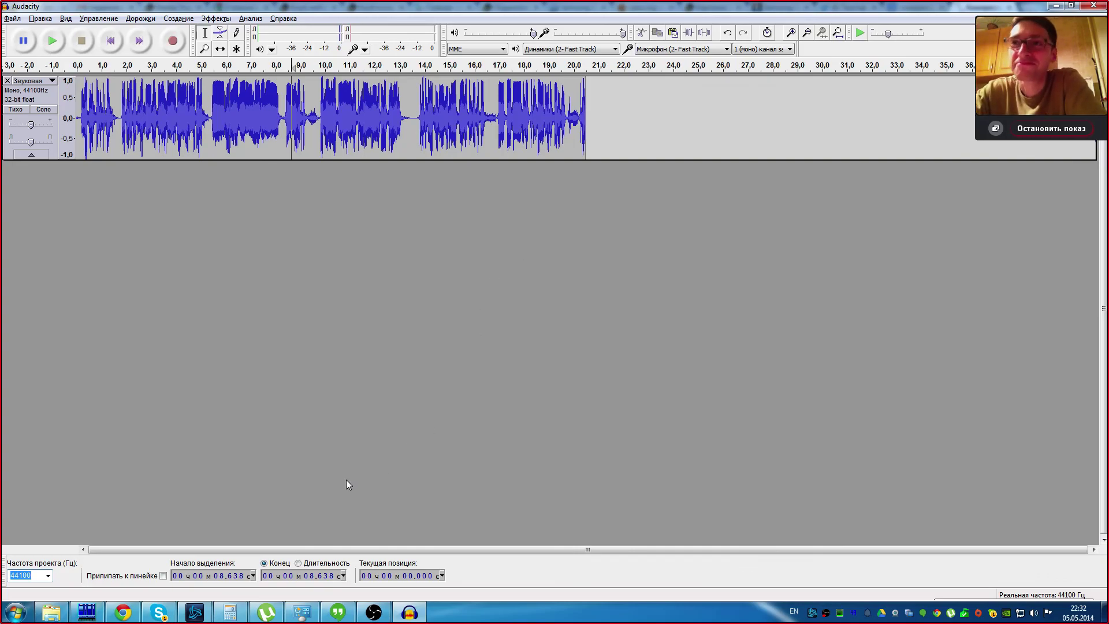
Step: Switch to Open Broadcaster Software, where the screen recording is running
left_click(373, 612)
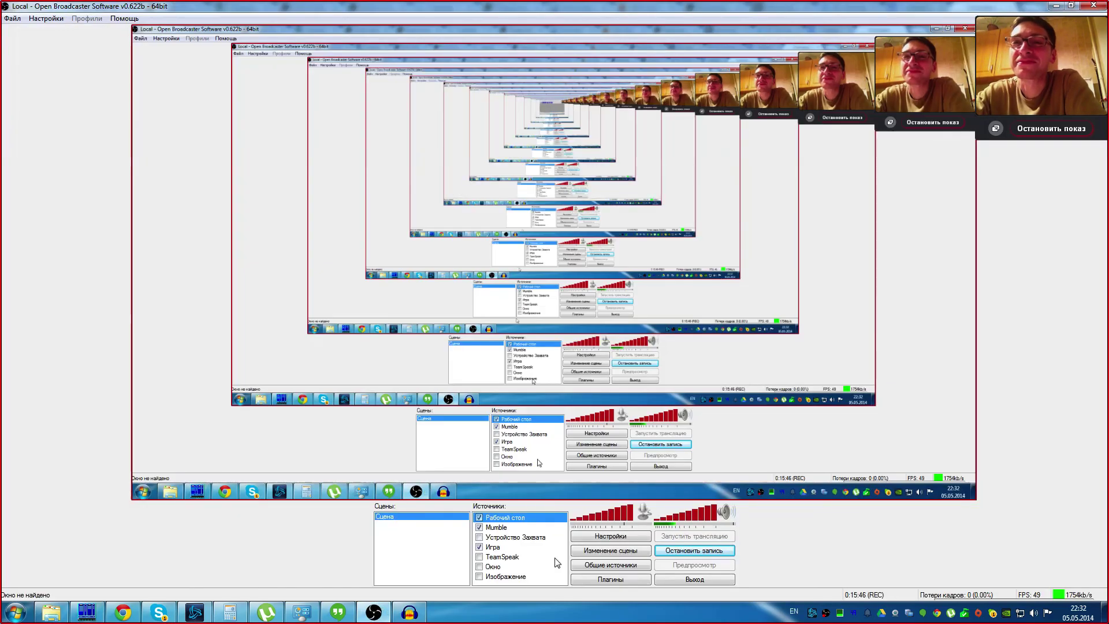